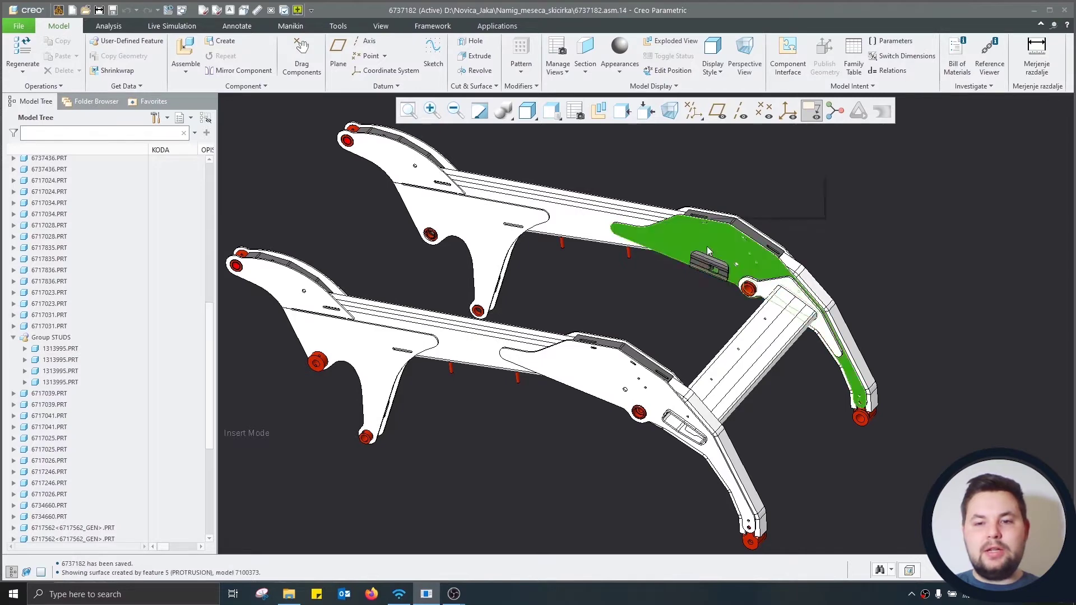
Start a sketch on the outer face of side plate 7100373 and clip the model geometry in front of the sketching plane.
click(714, 179)
click(705, 235)
key(ctrl+e)
scroll(812, 281, up, 4)
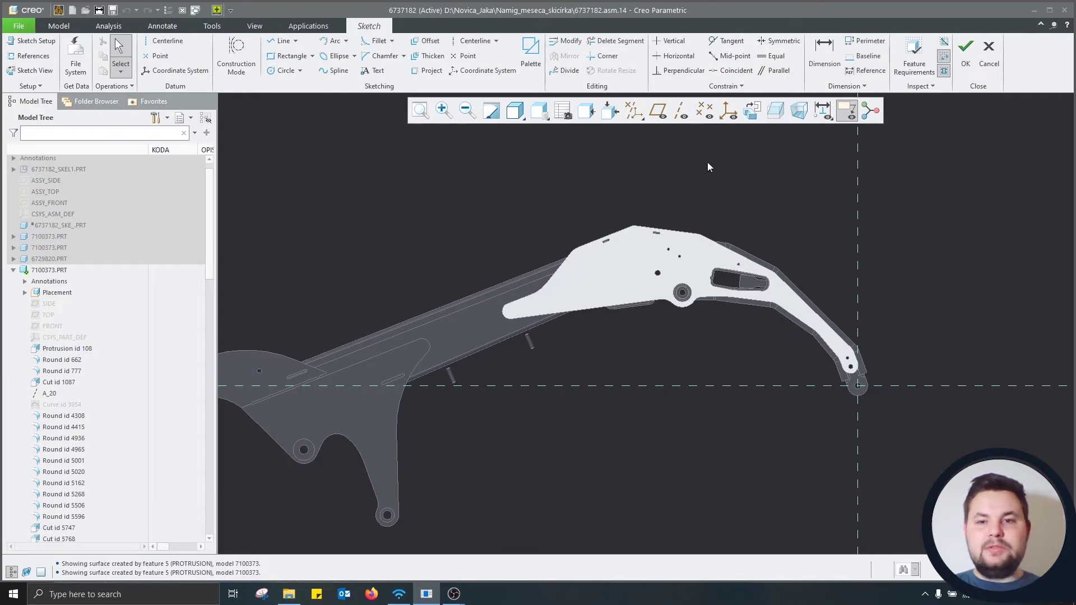
click(777, 112)
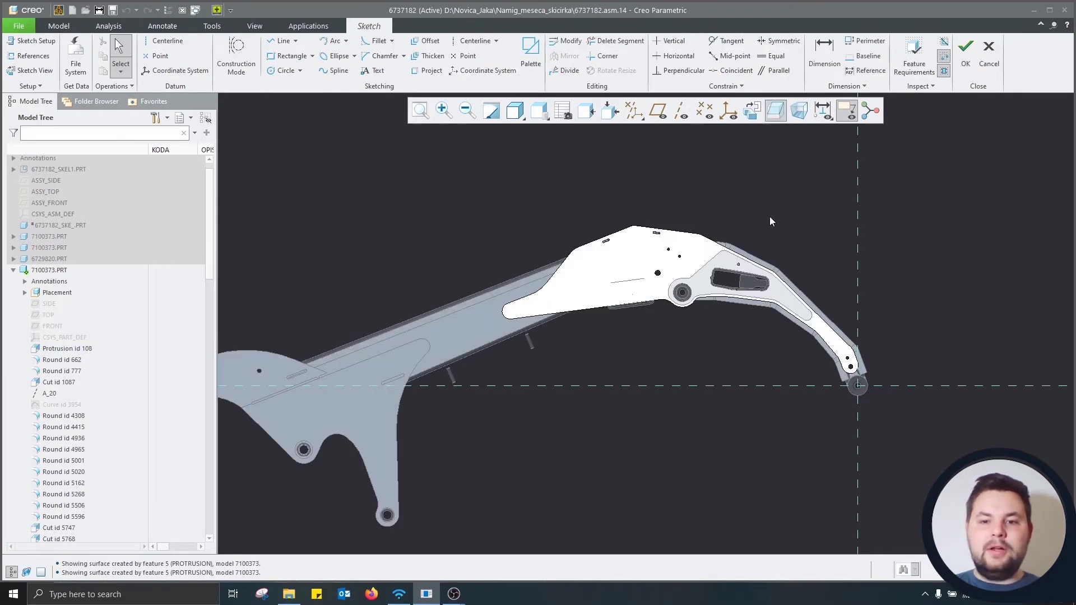
scroll(573, 295, up, 1)
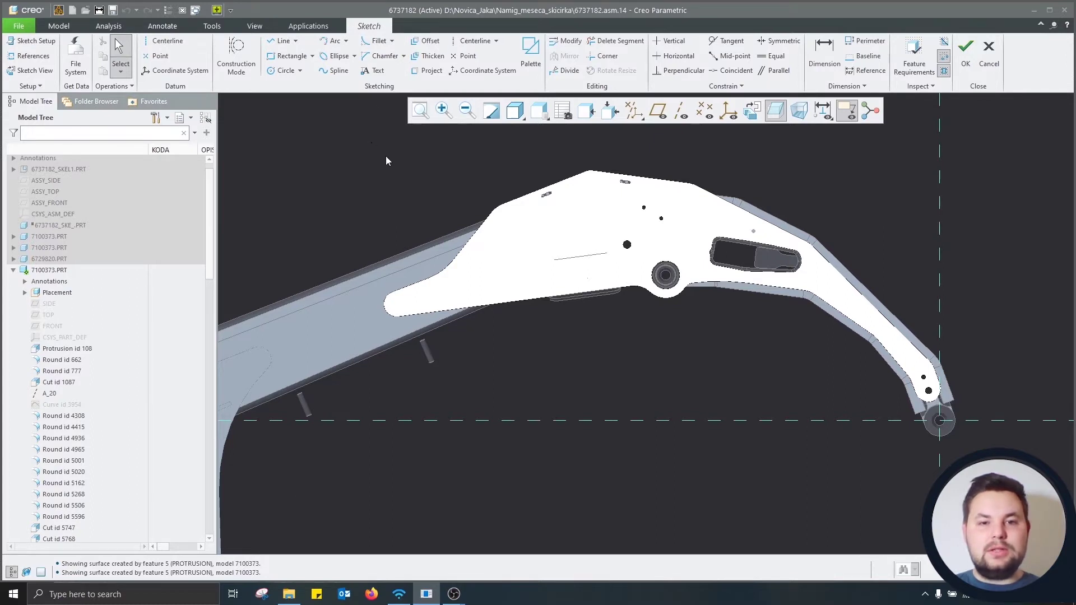
Add the Line command to the sketch shortcut menu ahead of Rectangle, and start Line from that menu.
right_click(400, 173)
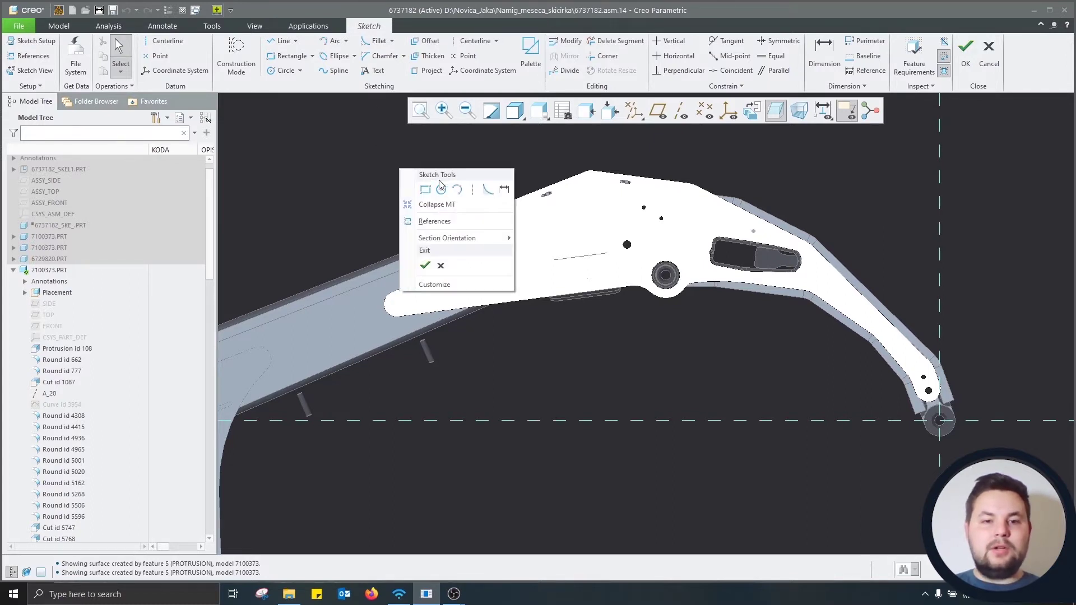
click(443, 285)
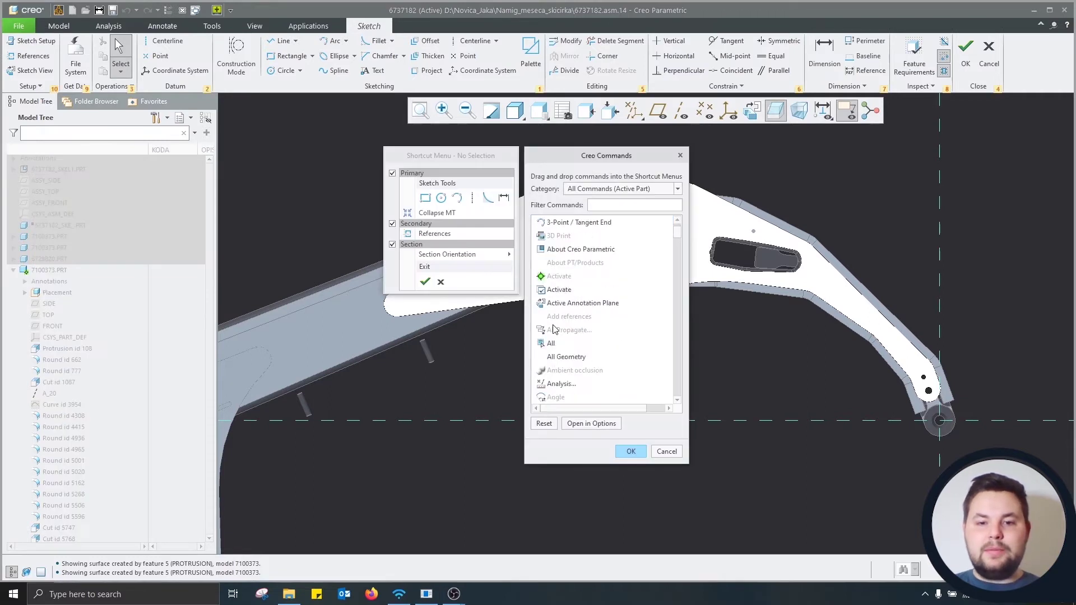
scroll(550, 387, down, 15)
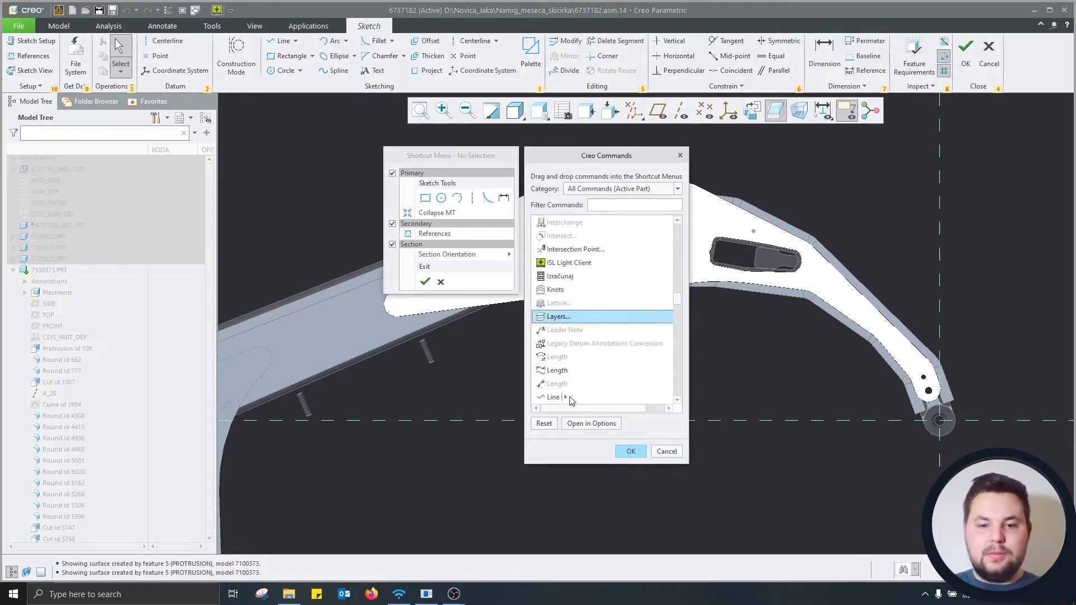
mouse_move(550, 396)
mouse_down()
mouse_move(404, 214)
mouse_move(425, 198)
mouse_up()
click(630, 451)
right_click(422, 162)
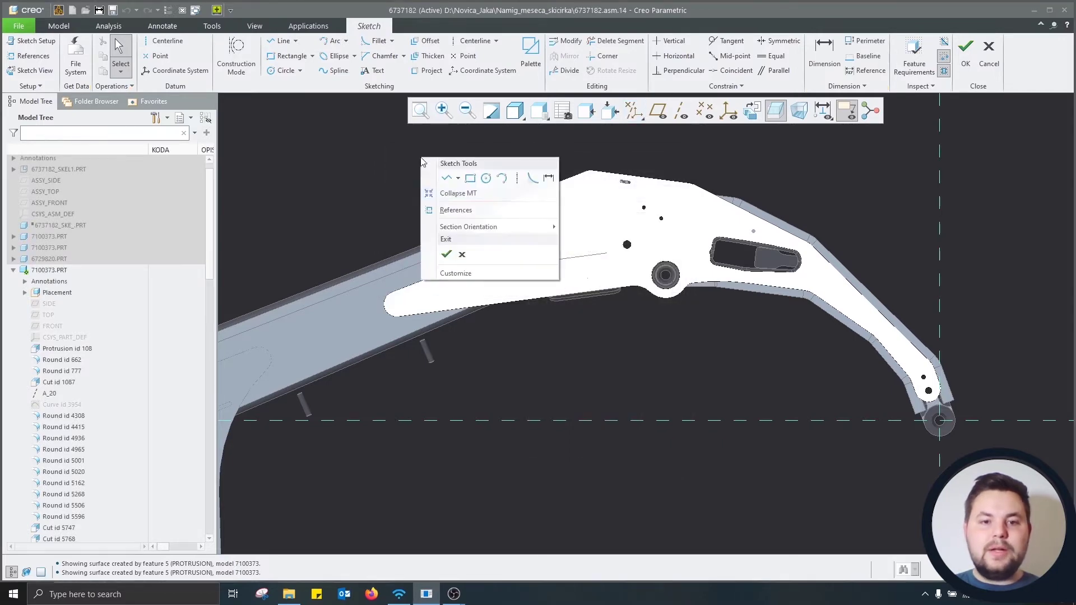
click(447, 177)
Set the Sketcher line thickness to 3.0, disable snapping to model geometry, and save the settings to the configuration file.
scroll(625, 226, down, 5)
scroll(553, 266, up, 1)
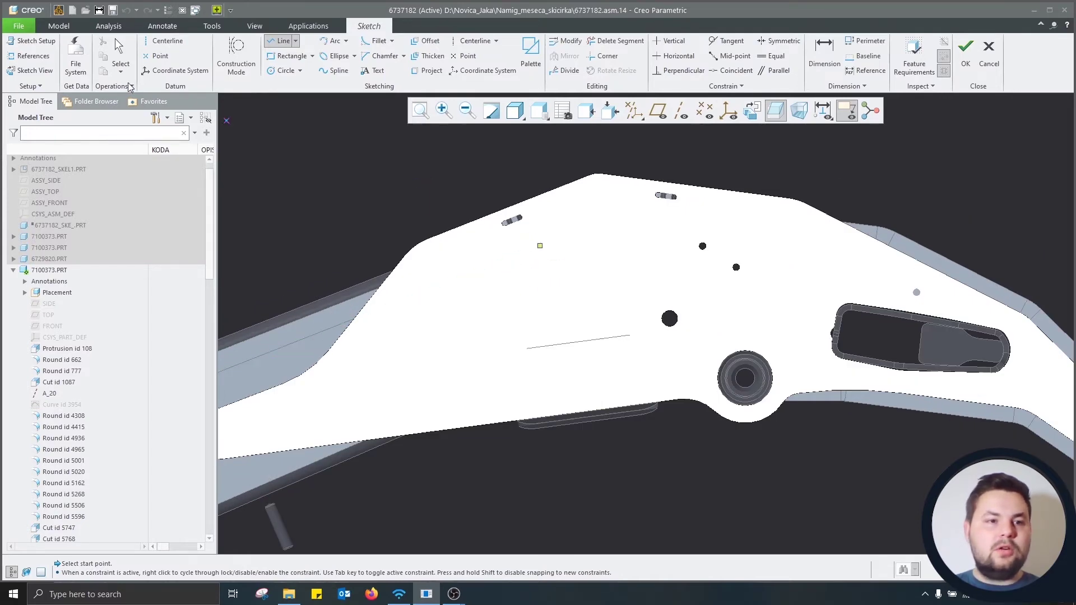
click(18, 26)
click(35, 278)
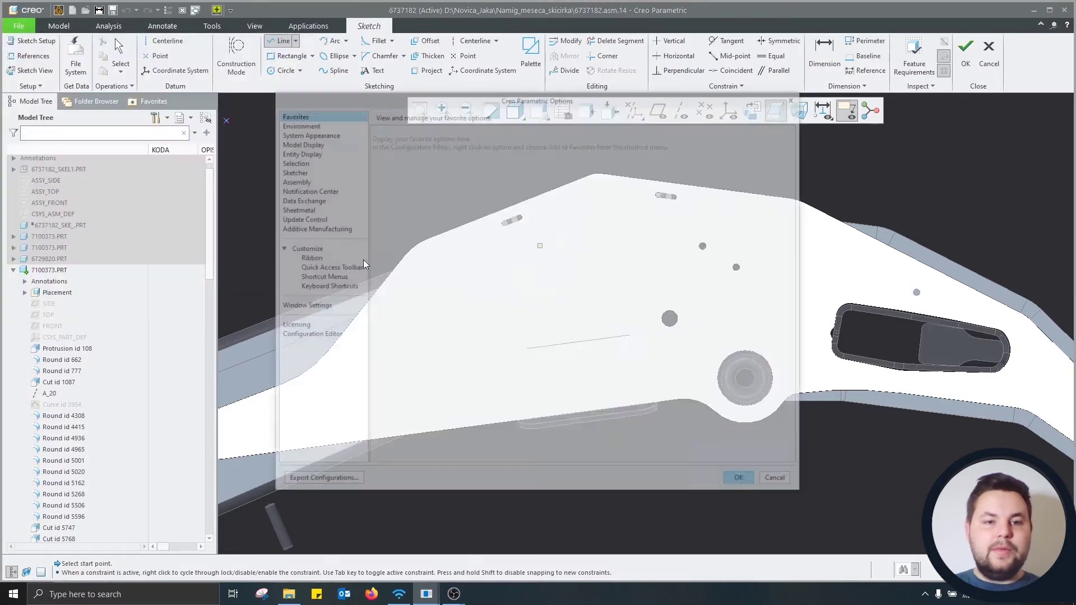
click(292, 170)
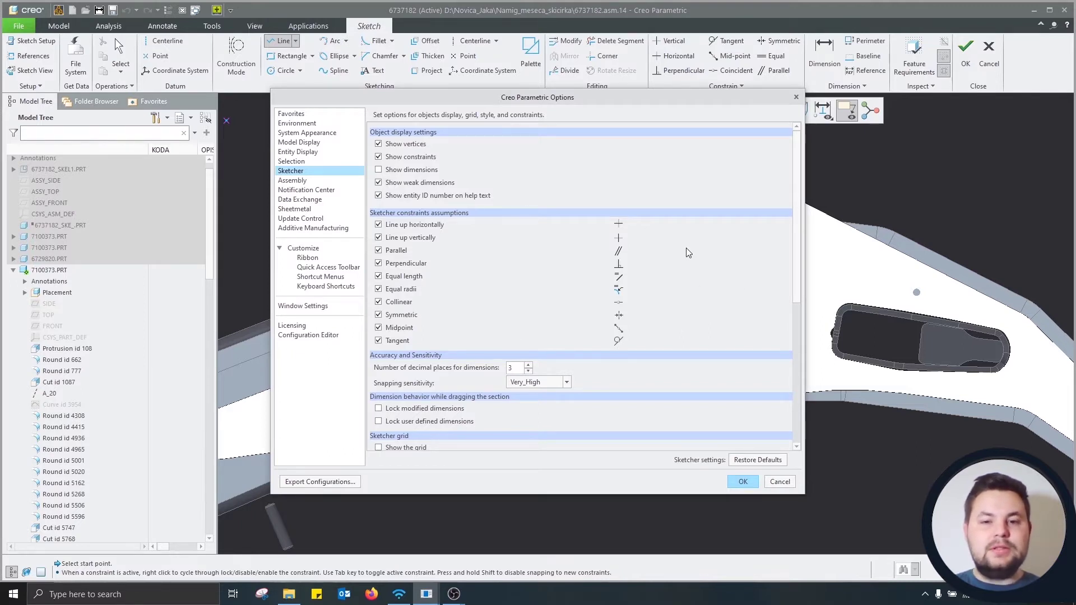
scroll(673, 270, down, 3)
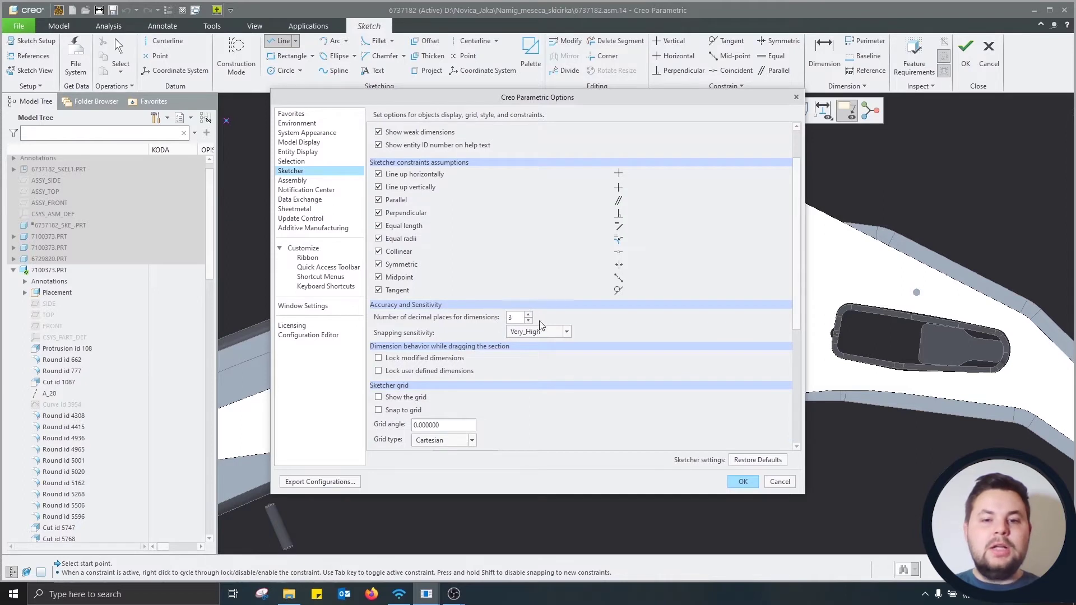
scroll(665, 292, down, 3)
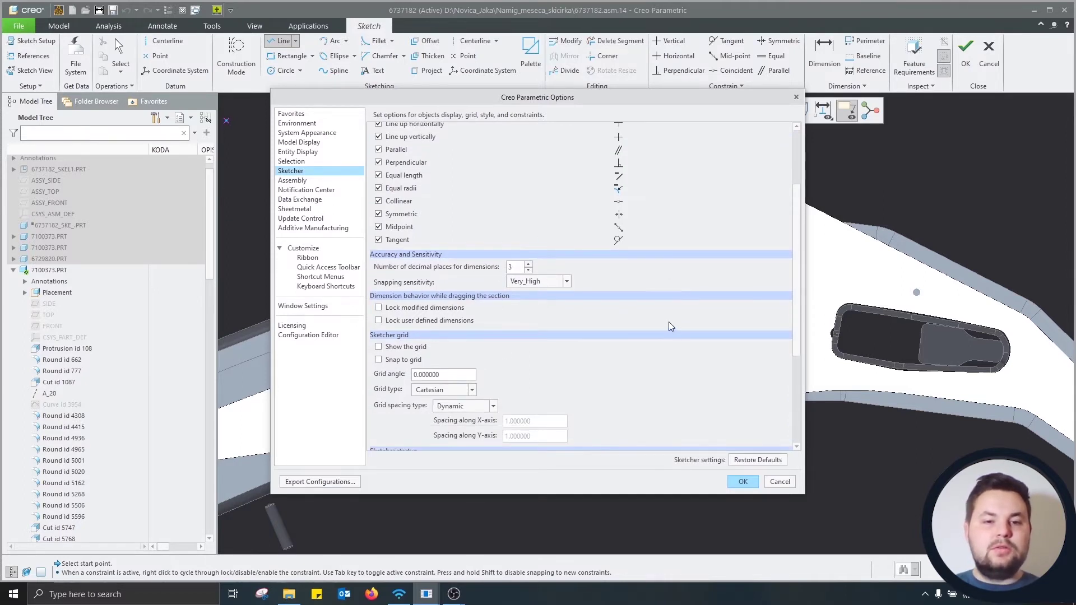
scroll(664, 320, down, 3)
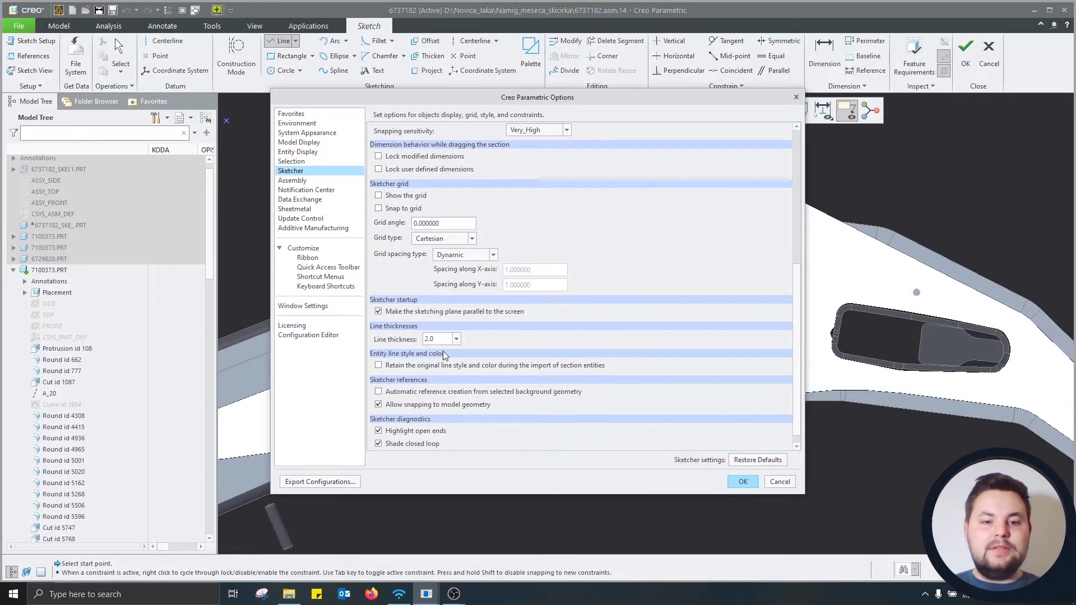
click(456, 339)
text(3)
click(504, 333)
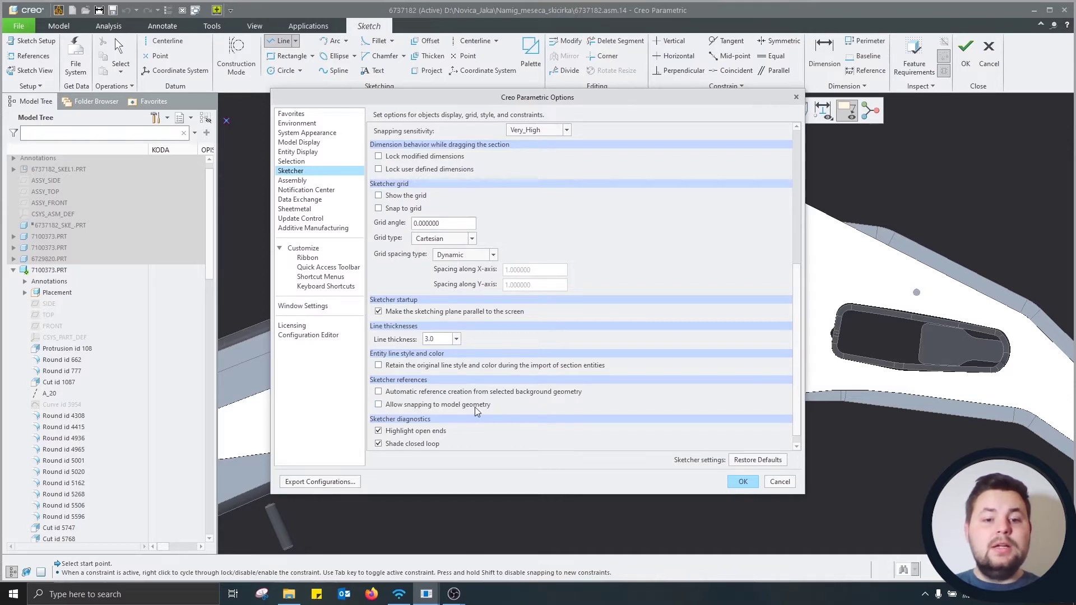
click(745, 482)
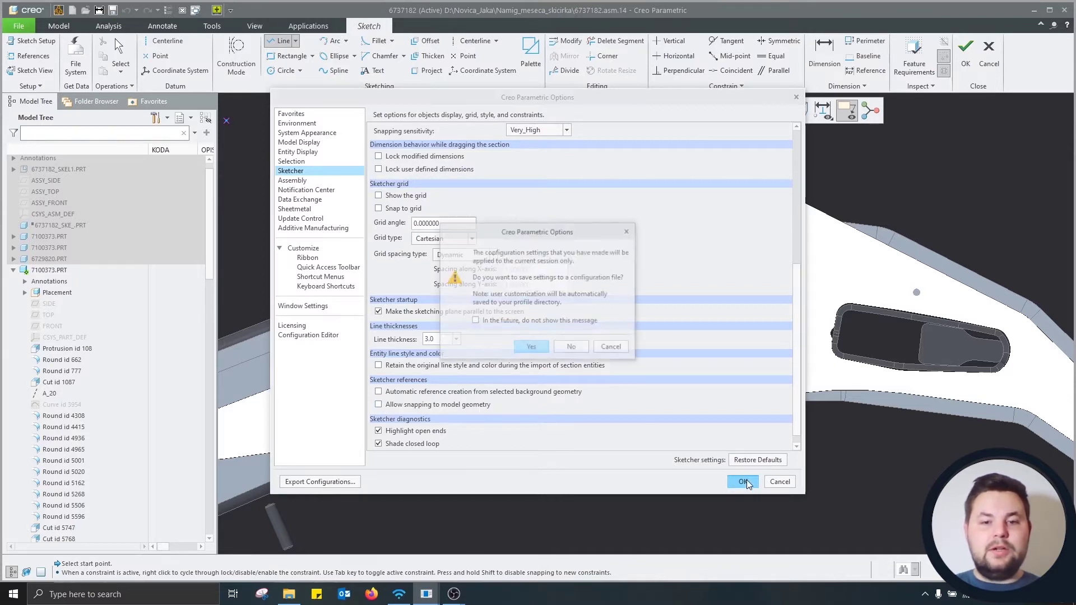
click(546, 348)
click(668, 438)
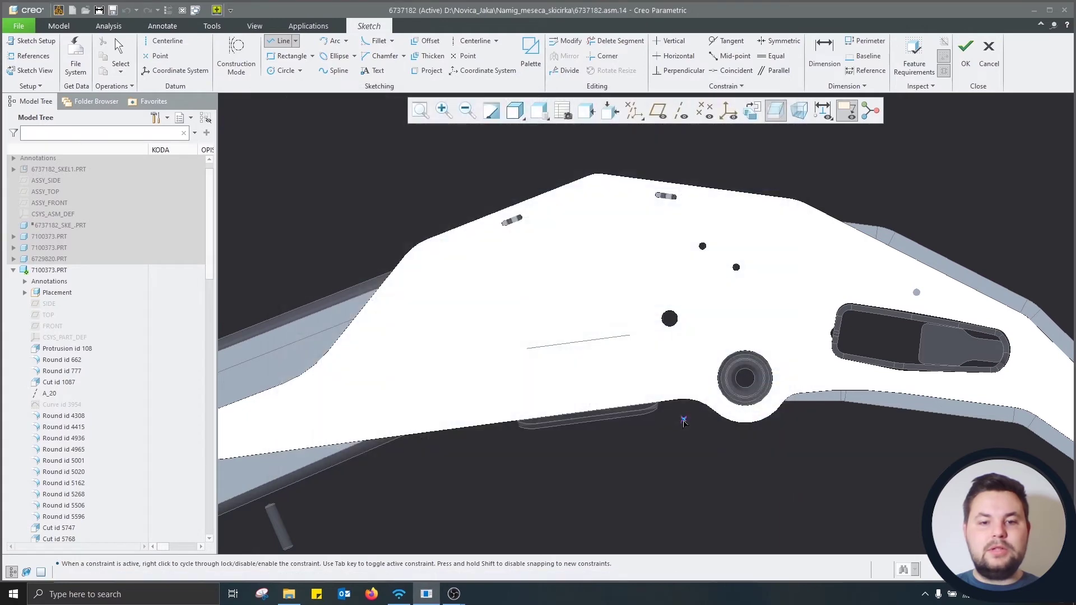
Draw a line from inside the plate to the centre of its rounded upper corner, adding that corner's arc as a reference.
scroll(594, 323, up, 3)
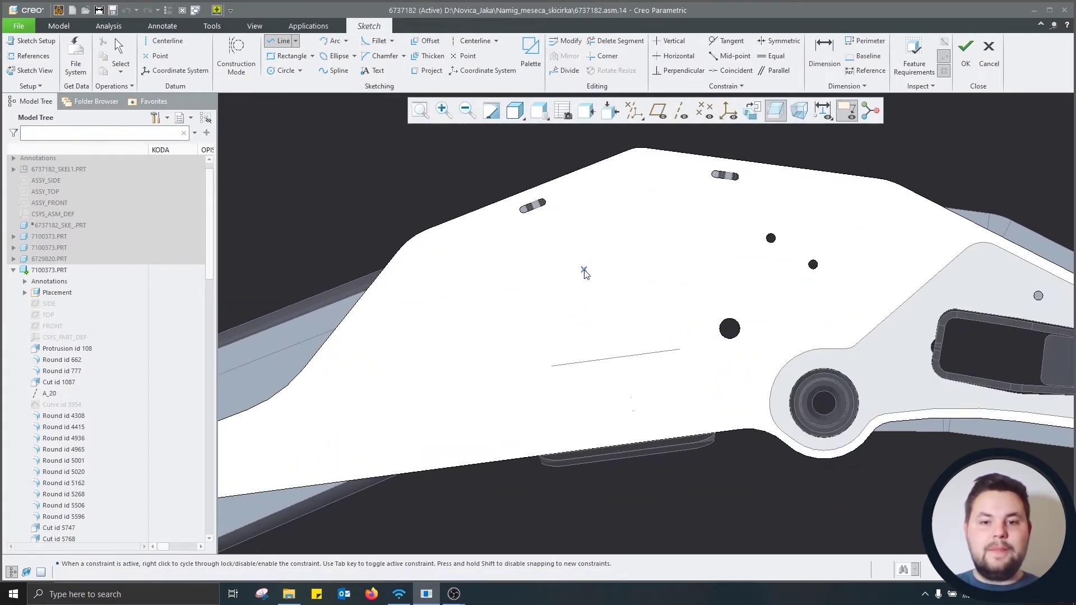
click(584, 270)
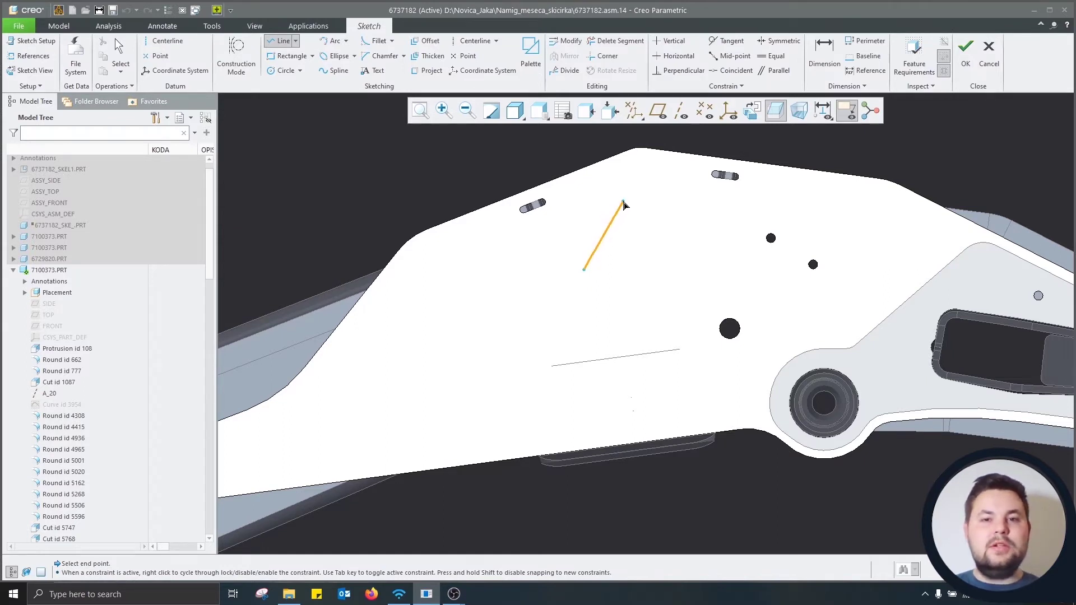
click(624, 203)
middle_click(623, 202)
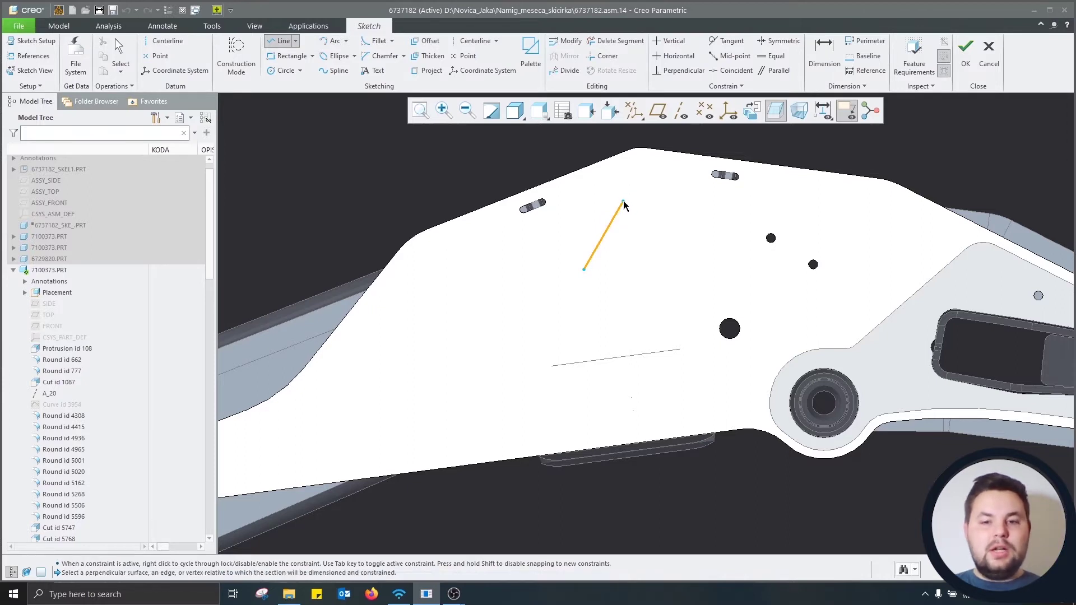
alt+click(638, 147)
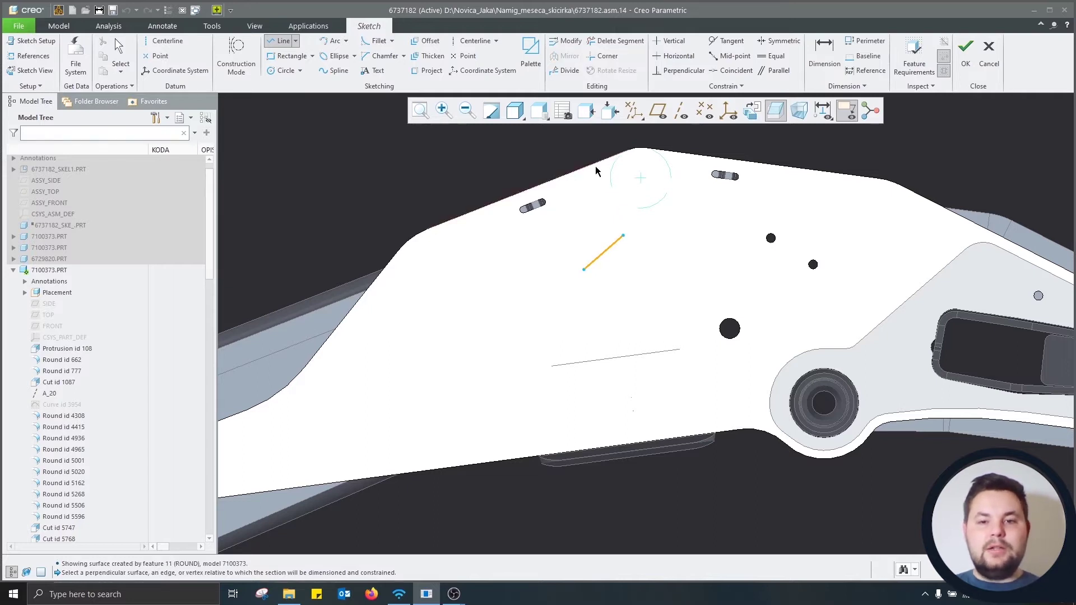
click(640, 177)
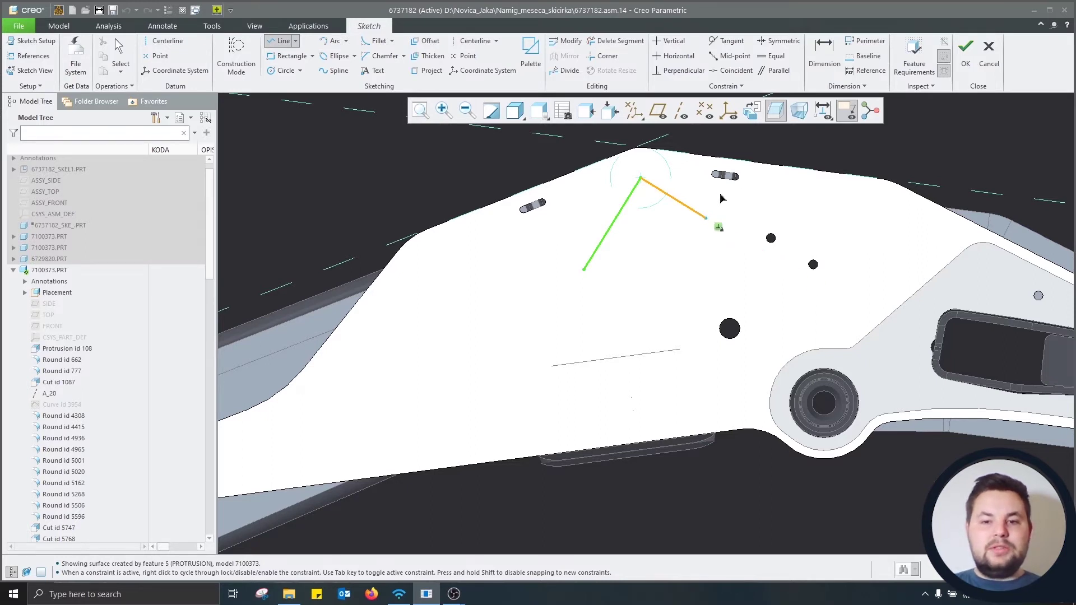
Complete a closed four-sided outline, with the second side perpendicular to the first and the last side ending at the start point.
click(705, 218)
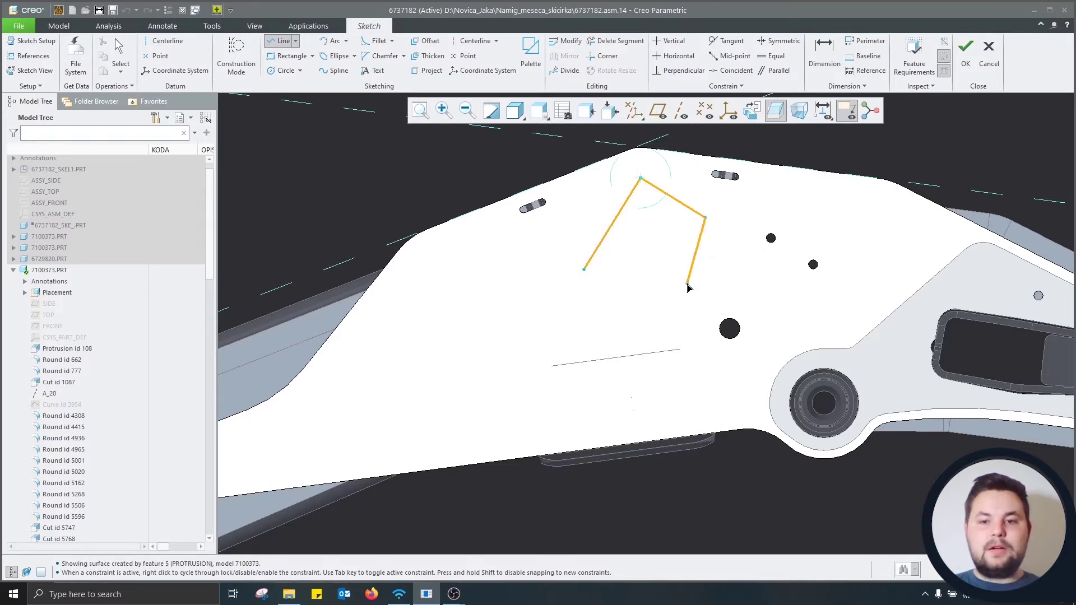
right_click(649, 317)
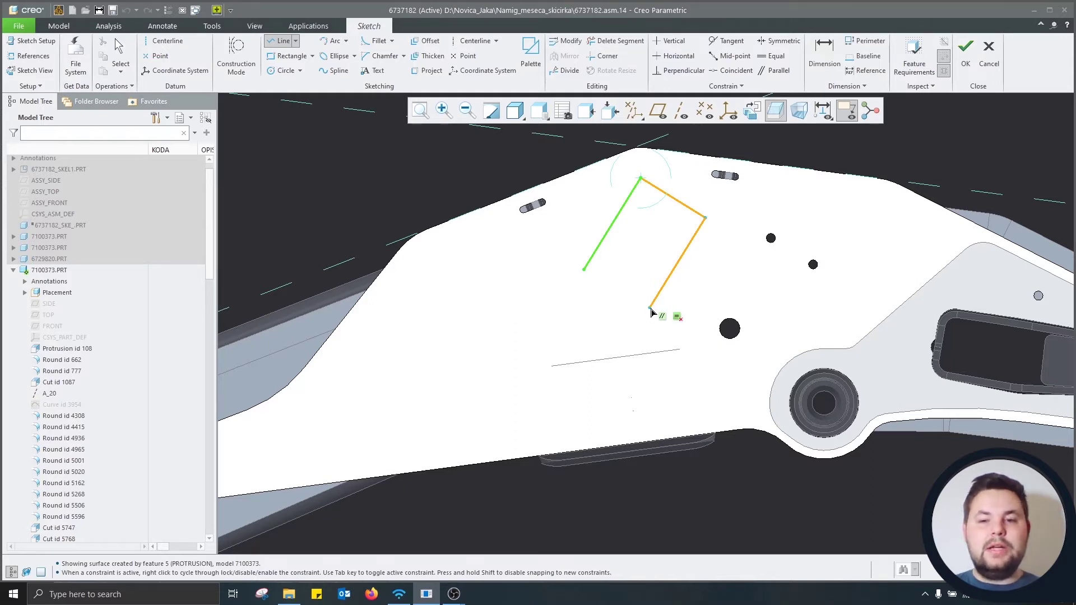
click(658, 318)
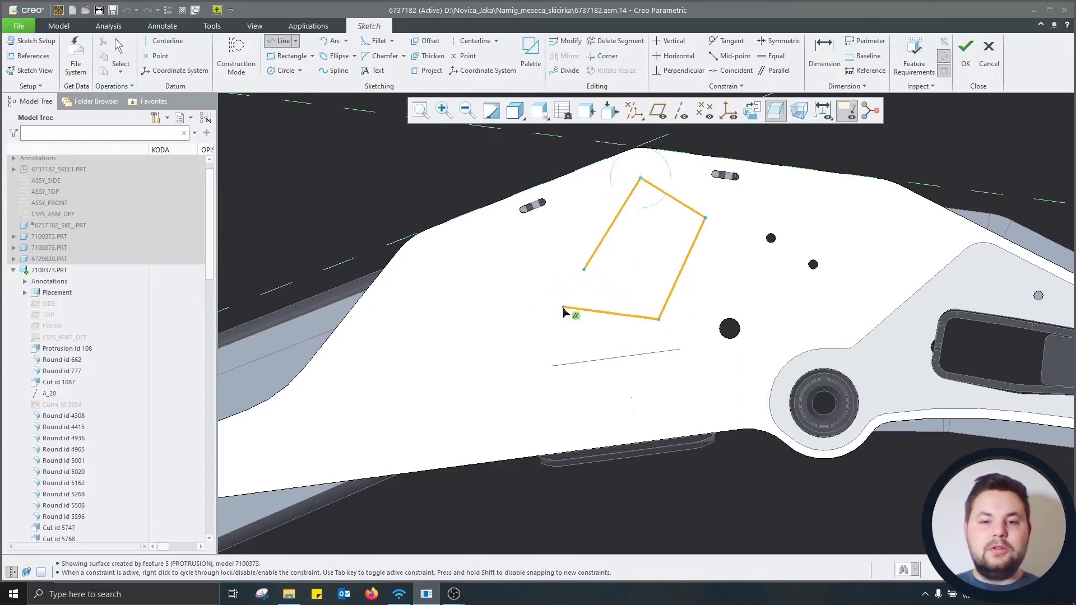
click(584, 269)
middle_click(484, 160)
middle_click(484, 160)
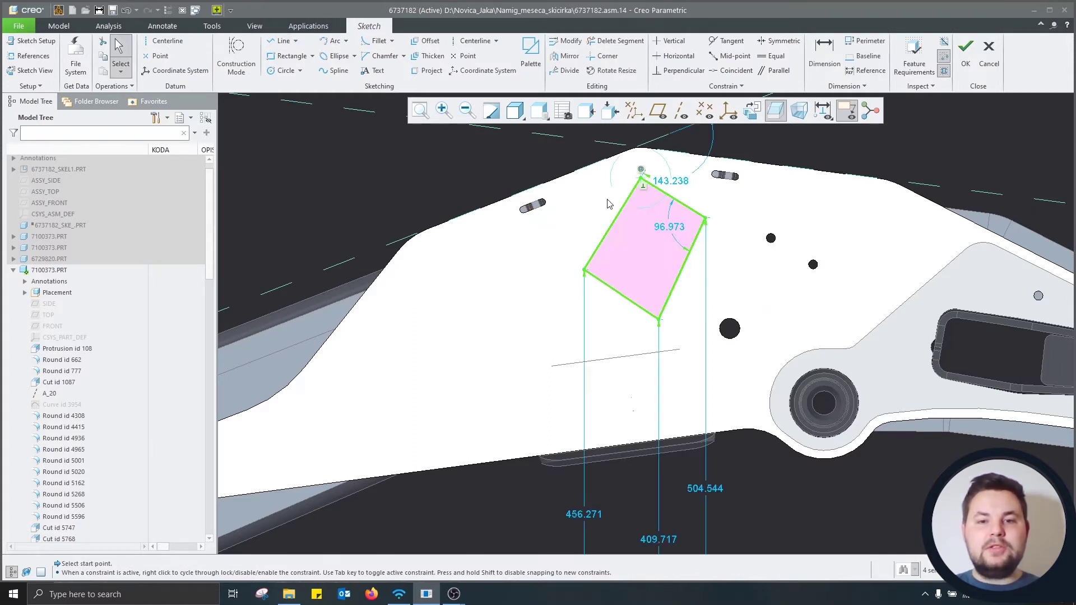
Make the four sides of the outline equal in length and move the side-length dimension clear of the profile.
right_click(593, 215)
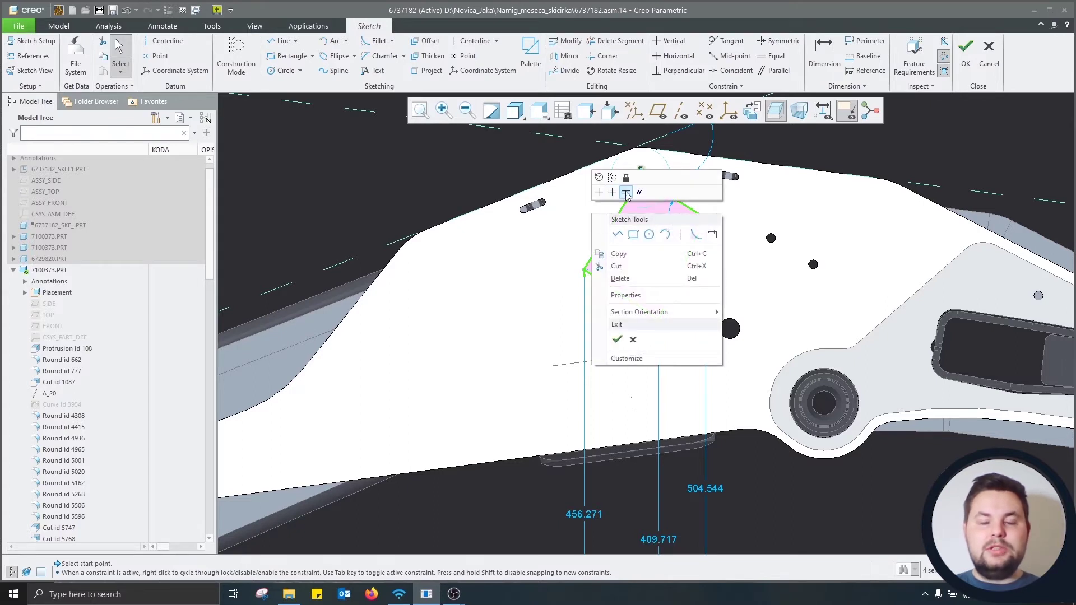
click(626, 192)
scroll(762, 229, down, 1)
shift+middle_drag(713, 198, 691, 211)
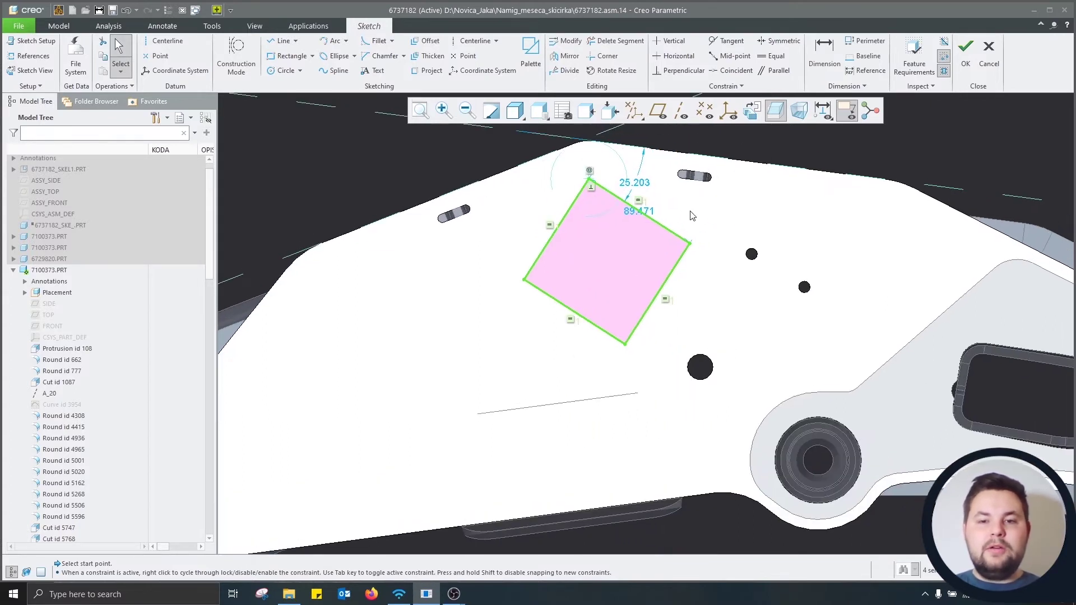
drag(653, 215, 695, 199)
Set the square's side length to 90 and its angle to the plate's upper edge to 40 degrees.
scroll(695, 199, down, 1)
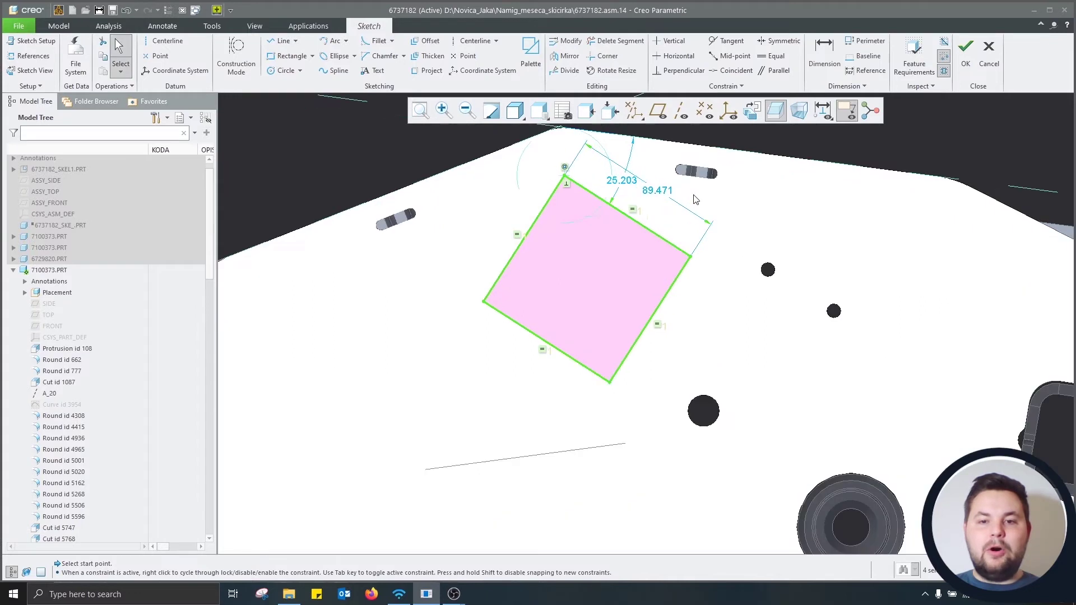
shift+middle_drag(700, 242, 665, 274)
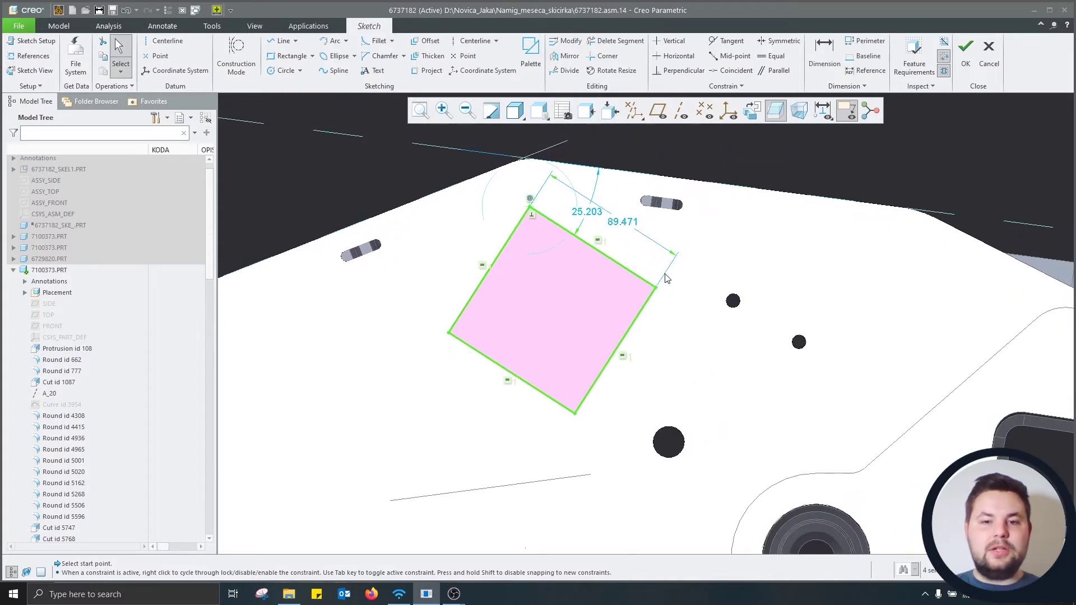
double_click(622, 222)
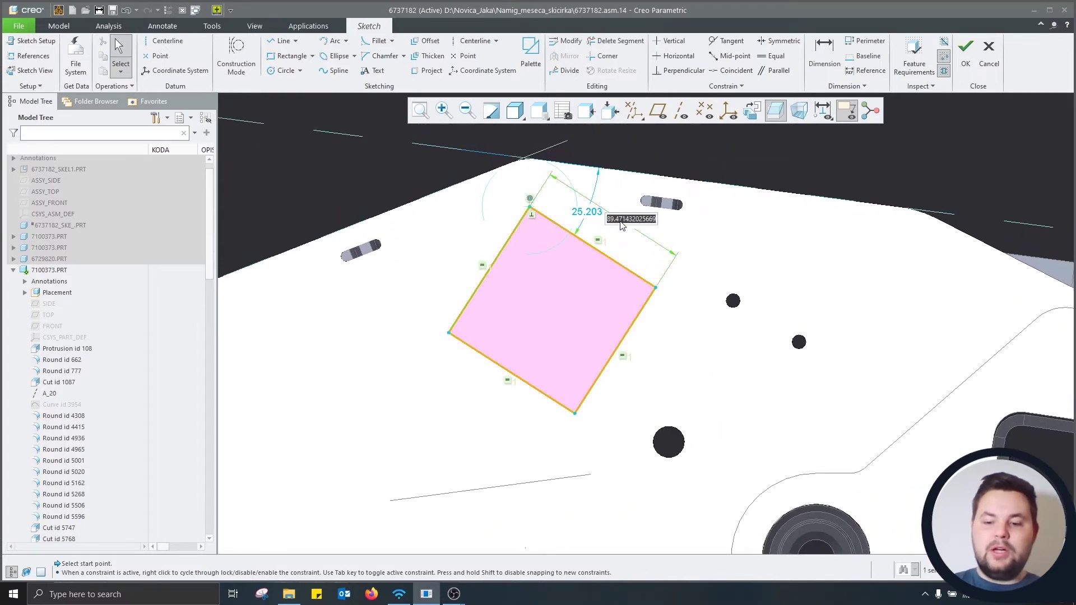
text(90)
key(Return)
double_click(585, 211)
text(40)
key(Return)
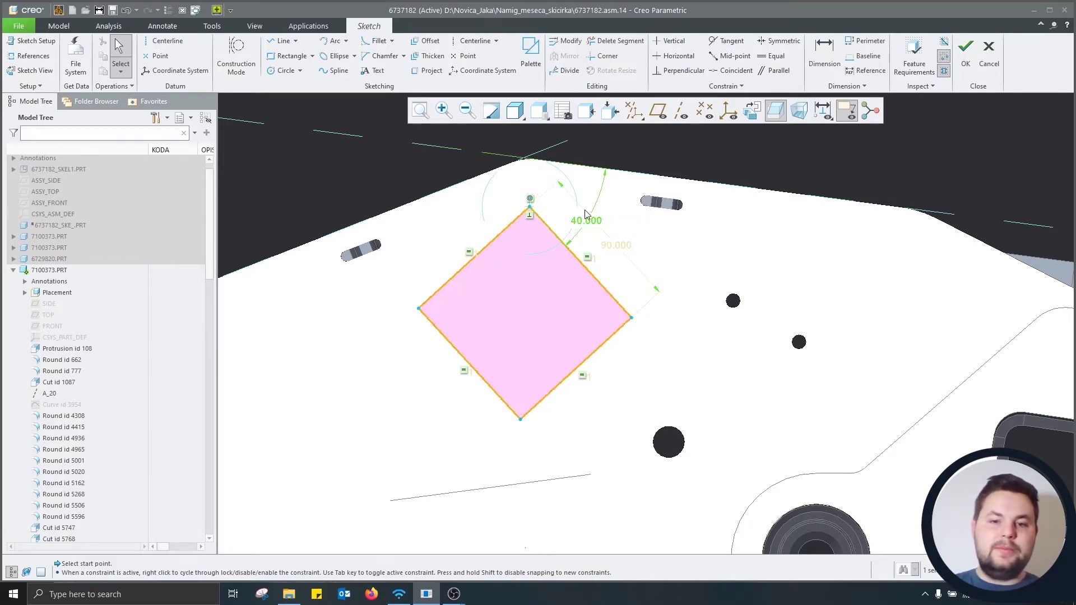
Shrink the square to a side length of about 79.68 by its lowest corner, and lock its length and angle dimensions.
drag(541, 418, 533, 395)
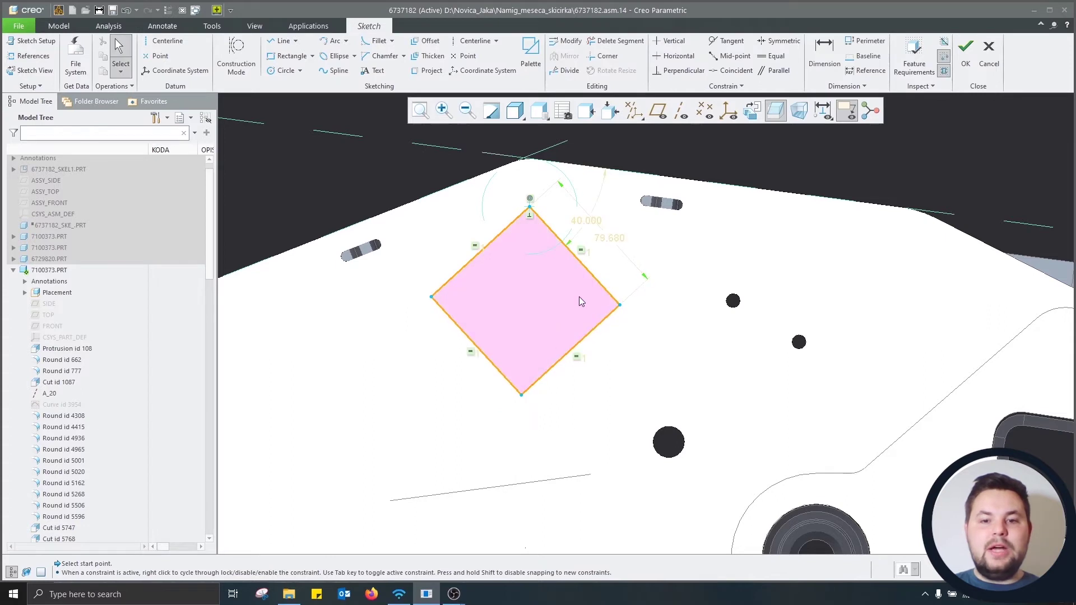
click(622, 241)
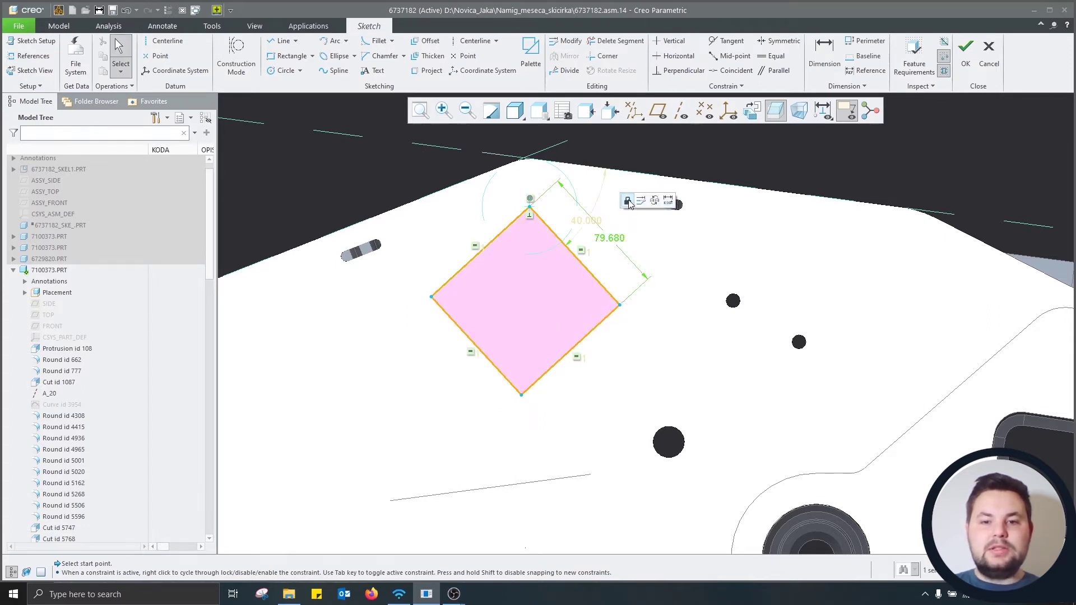
click(628, 201)
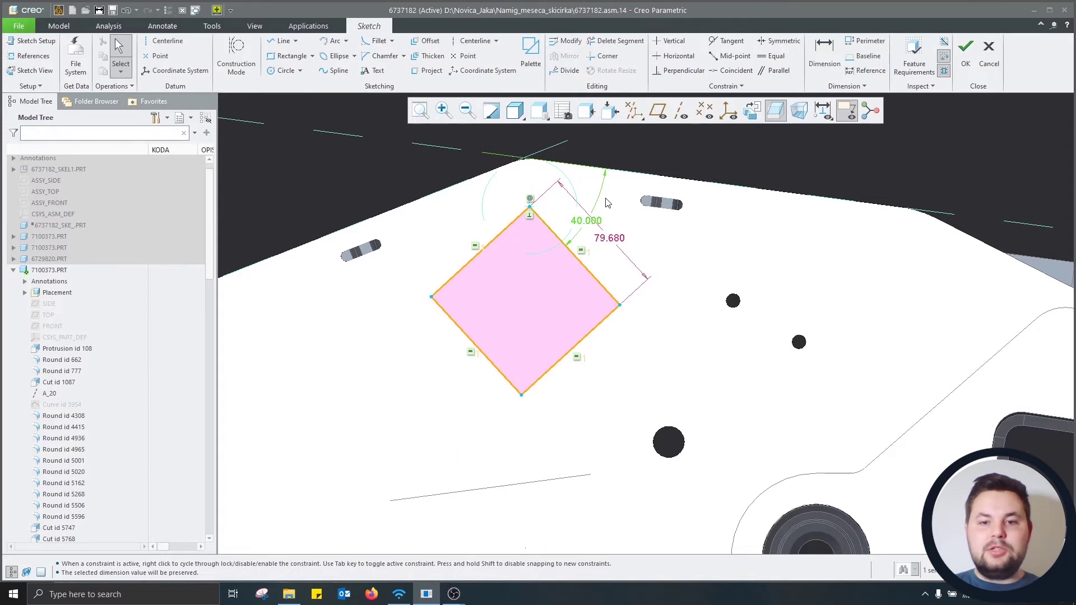
click(612, 162)
drag(521, 395, 567, 396)
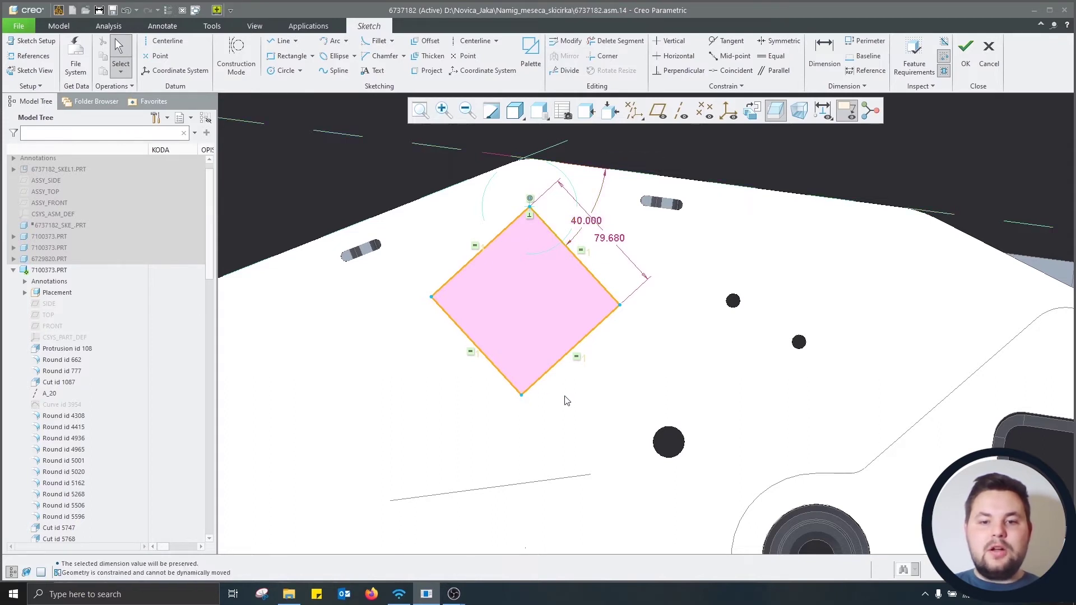
Set the square's side length to 80 and its angle to the plate's upper edge to 45 degrees.
double_click(617, 240)
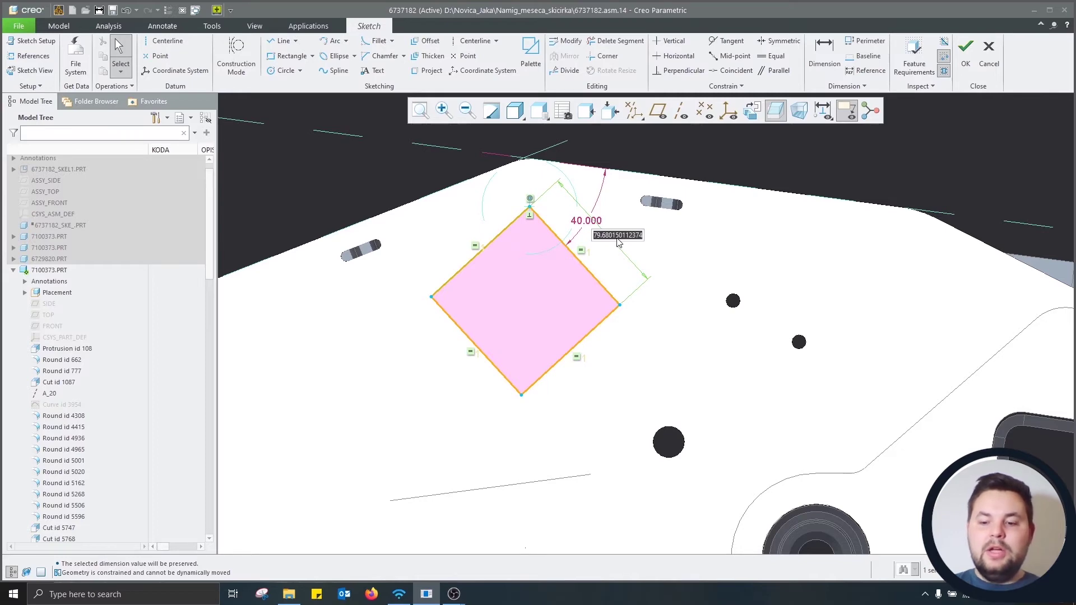
text(80)
key(Return)
double_click(588, 222)
text(45)
key(Return)
scroll(589, 224, up, 2)
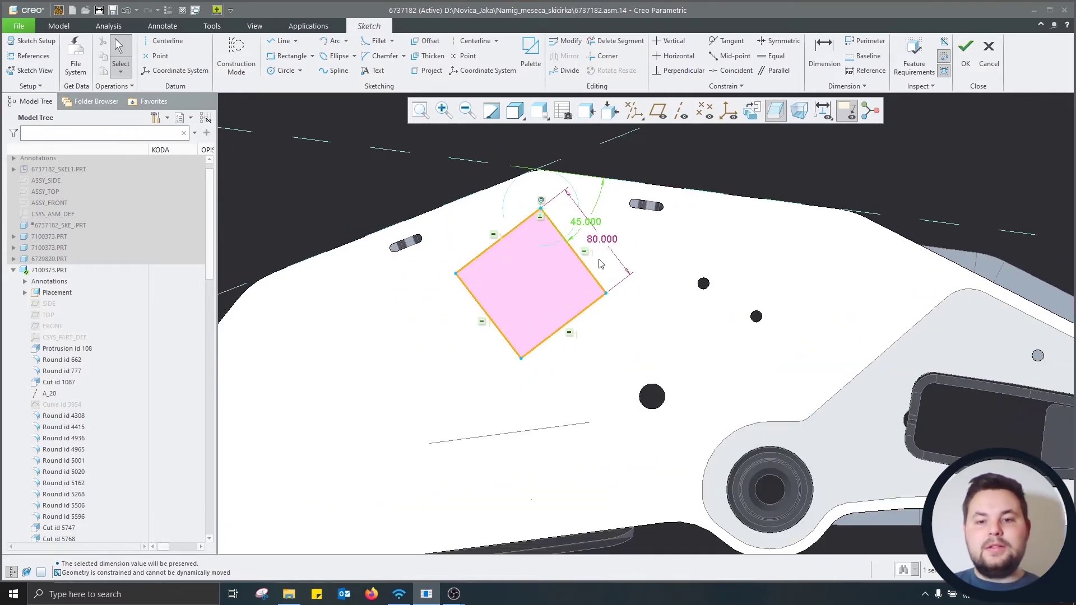
Place a datum point on the side plate, just above the large pivot bore.
click(157, 56)
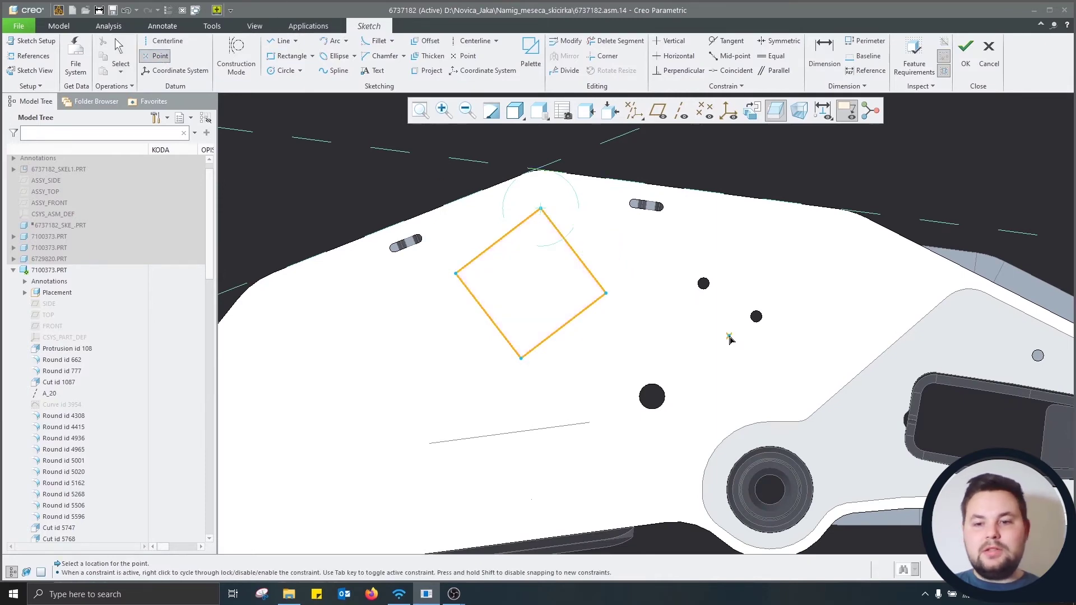
click(768, 364)
middle_click(819, 178)
scroll(822, 196, up, 3)
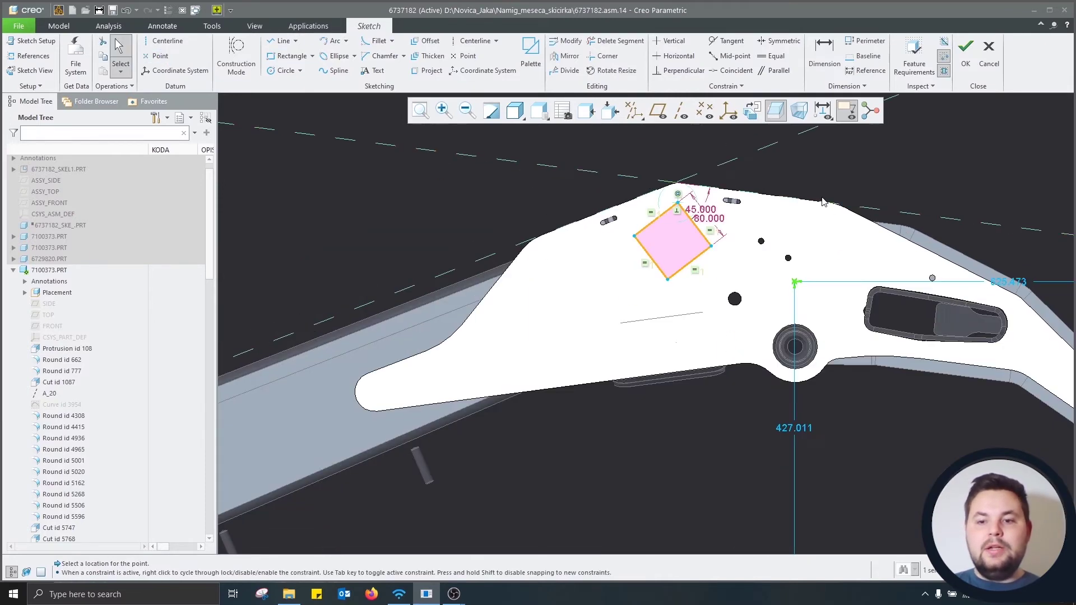
Set the point's horizontal distance to the vertical reference to 625 and its vertical distance to 427, and finish the sketch.
shift+middle_drag(825, 250, 656, 239)
drag(791, 274, 776, 179)
double_click(776, 179)
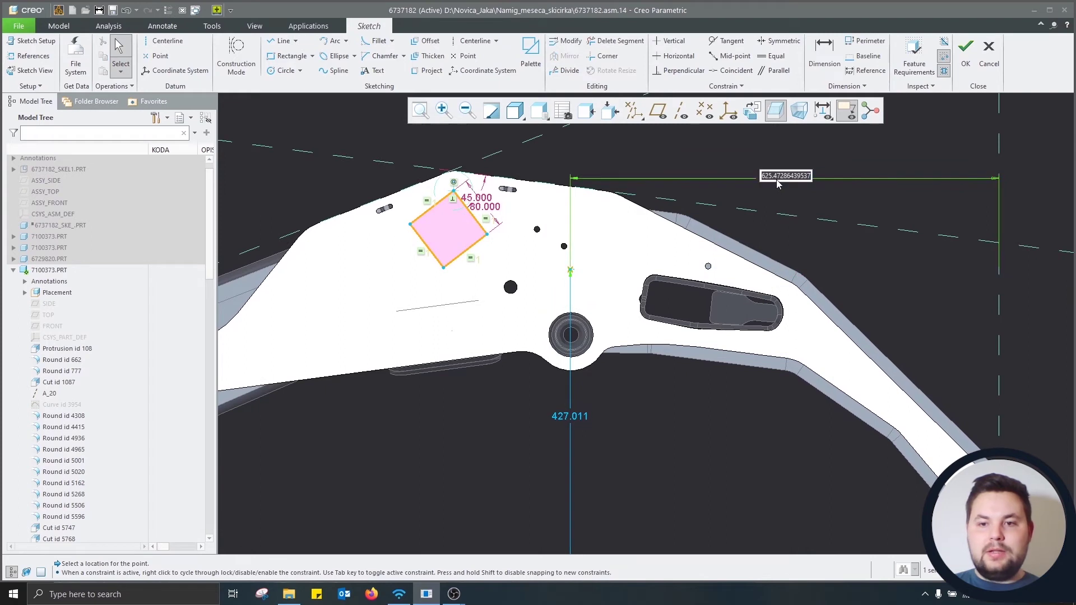
text(625)
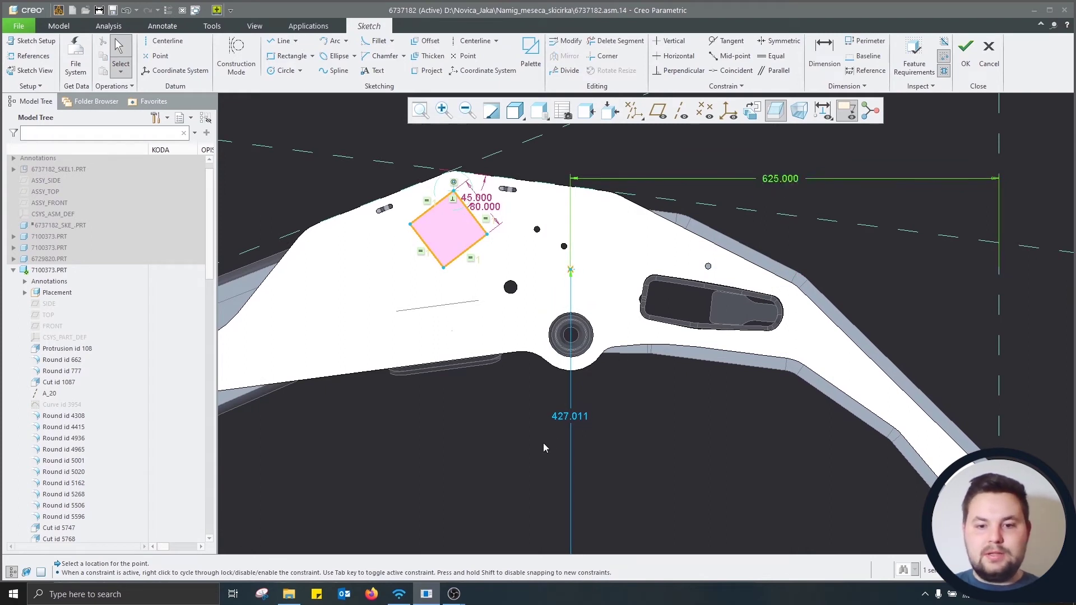
double_click(563, 419)
text(427)
key(Return)
click(966, 54)
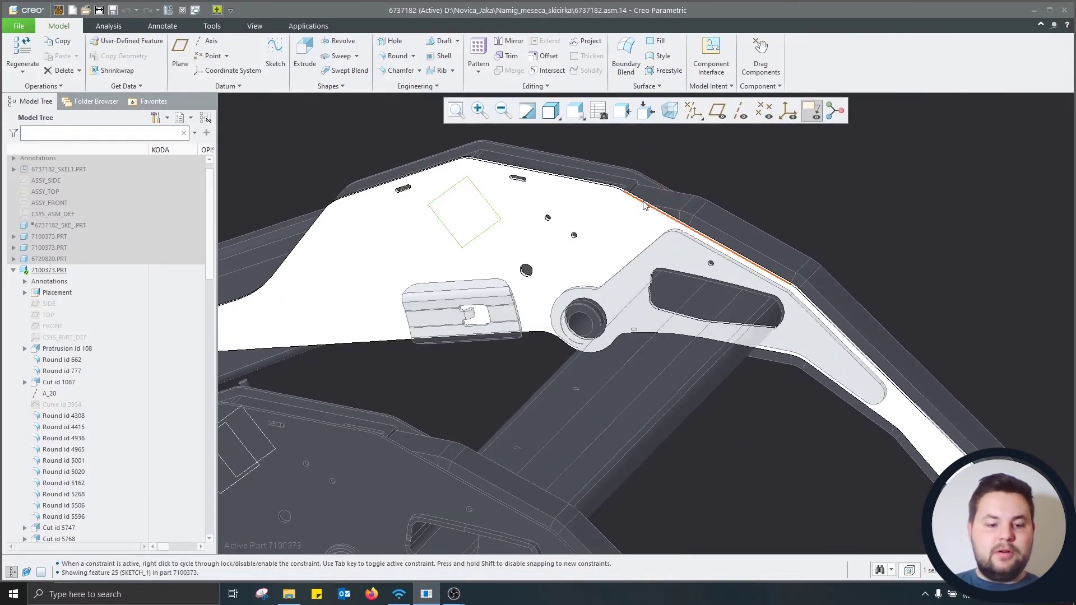
Cut the square profile through the side plate with a material-removing Extrude.
key(x)
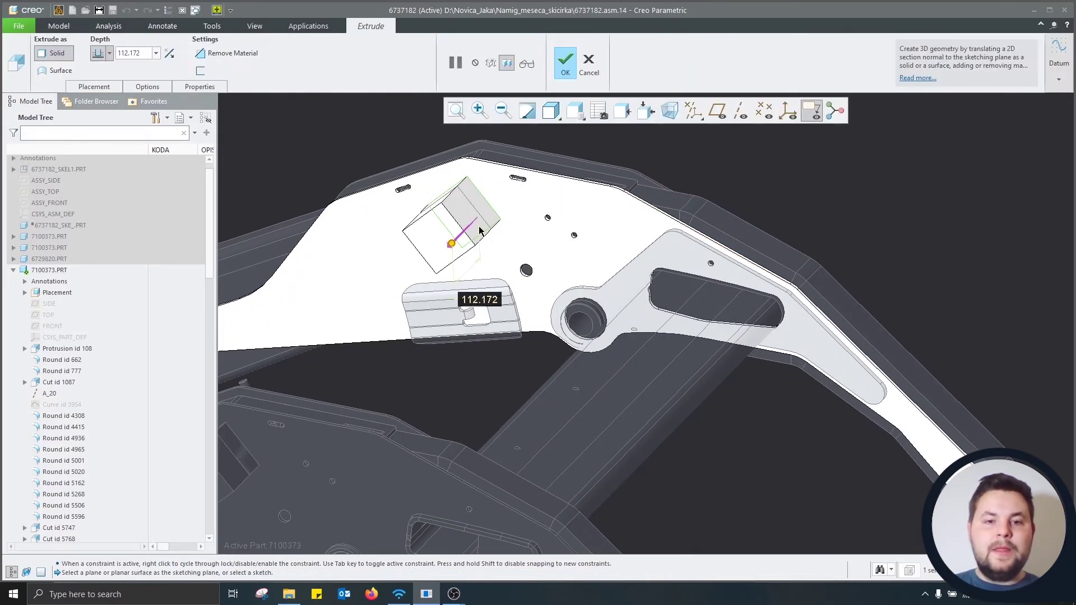
click(477, 225)
click(110, 53)
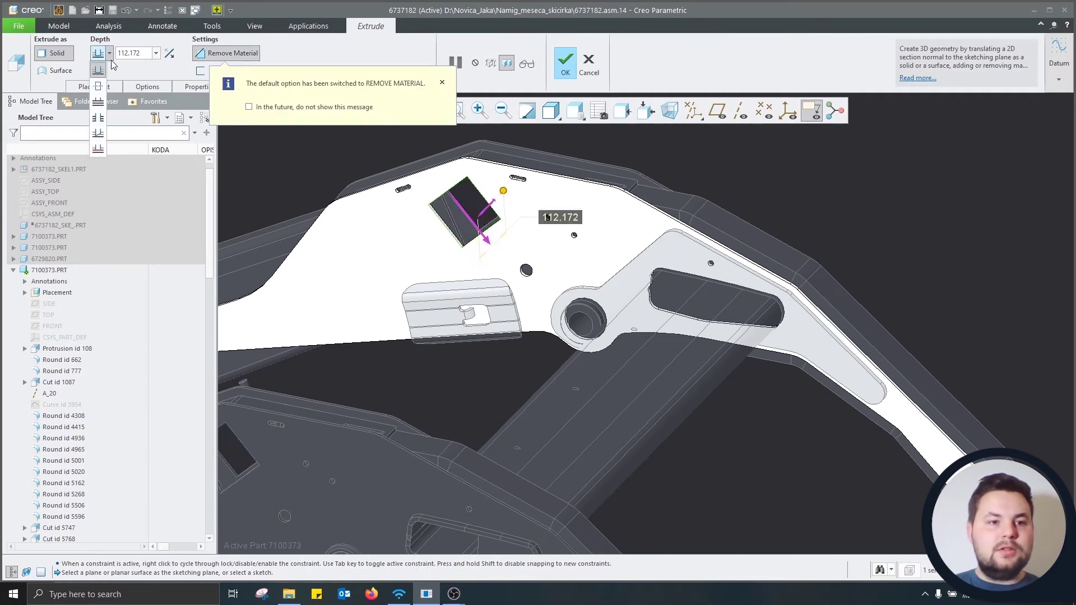
click(98, 103)
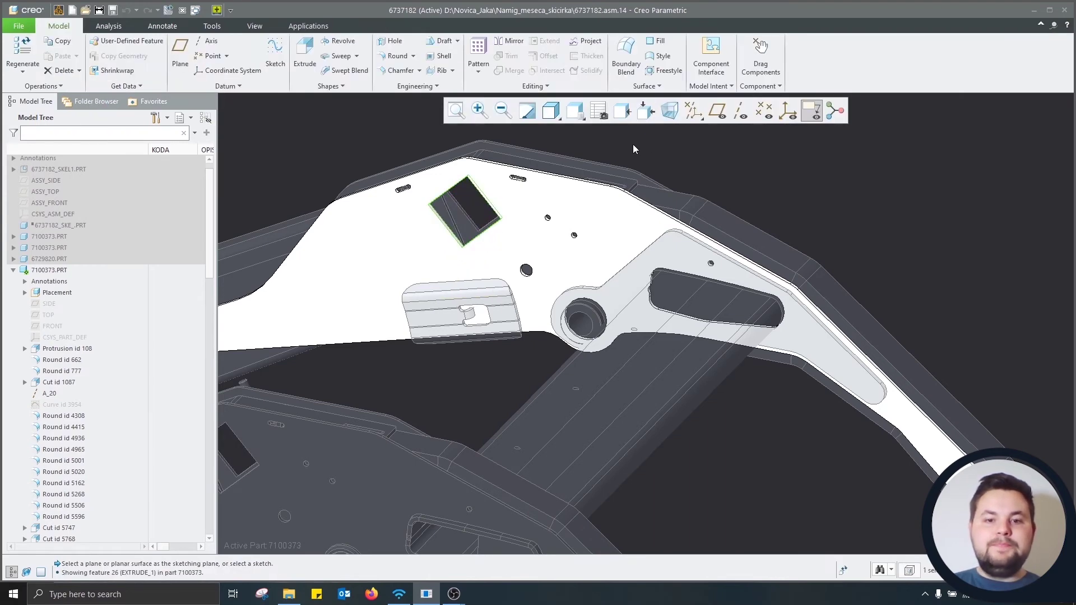
Turn on axis display and place a simple hole on the side plate's face at the sketched point's axis A_50.
scroll(548, 241, down, 2)
scroll(533, 229, down, 2)
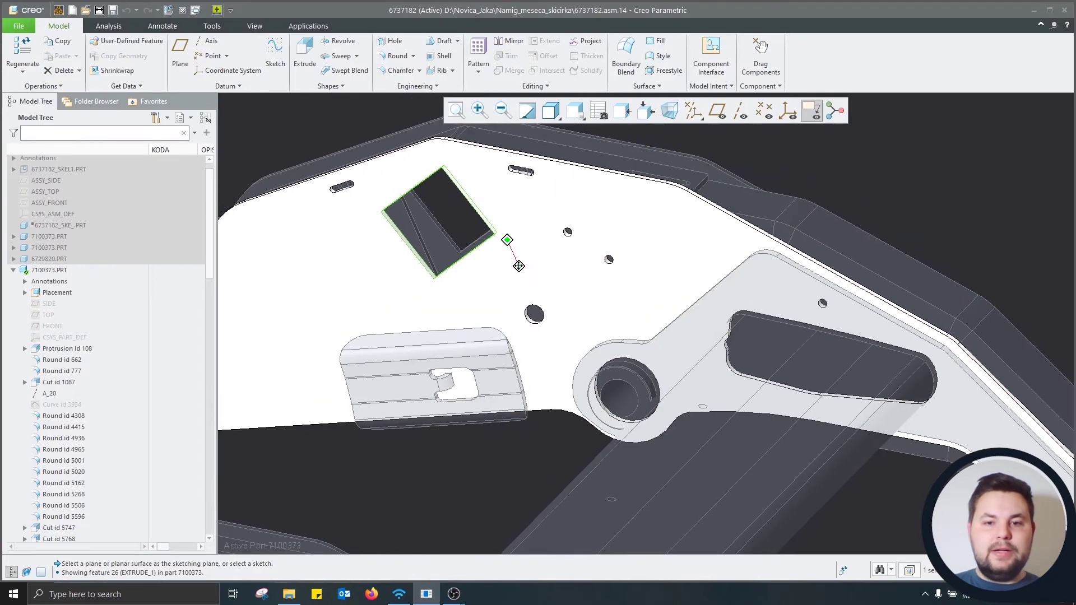
click(741, 112)
scroll(596, 332, down, 1)
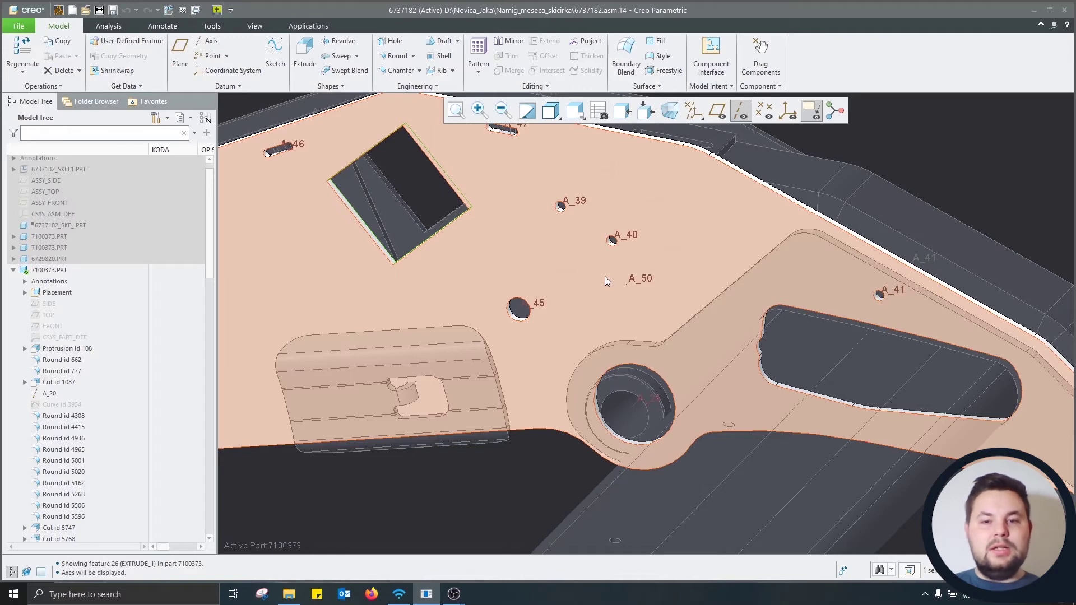
click(639, 285)
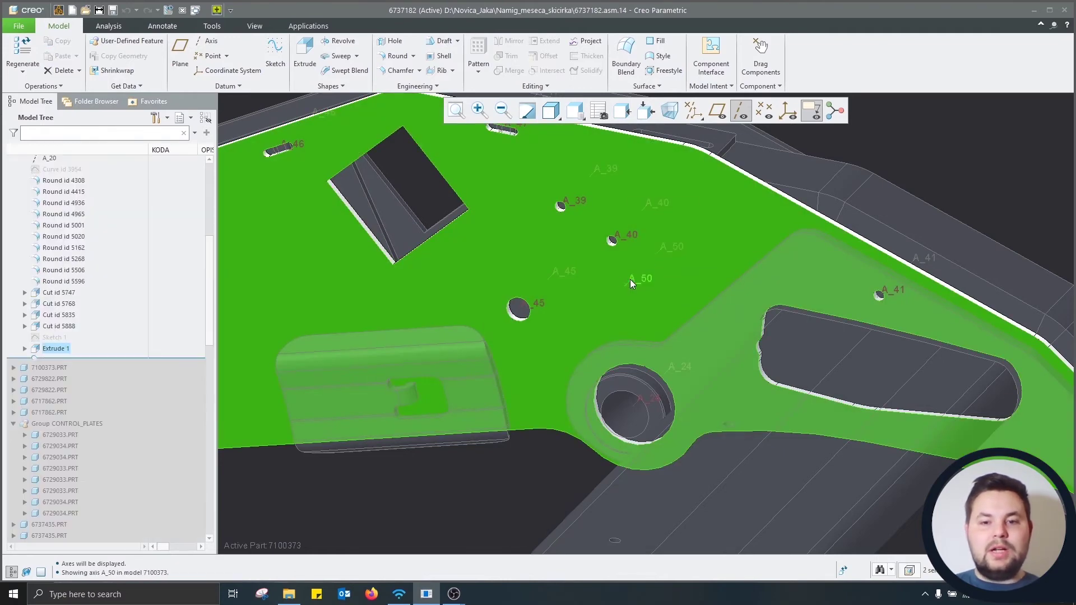
click(393, 42)
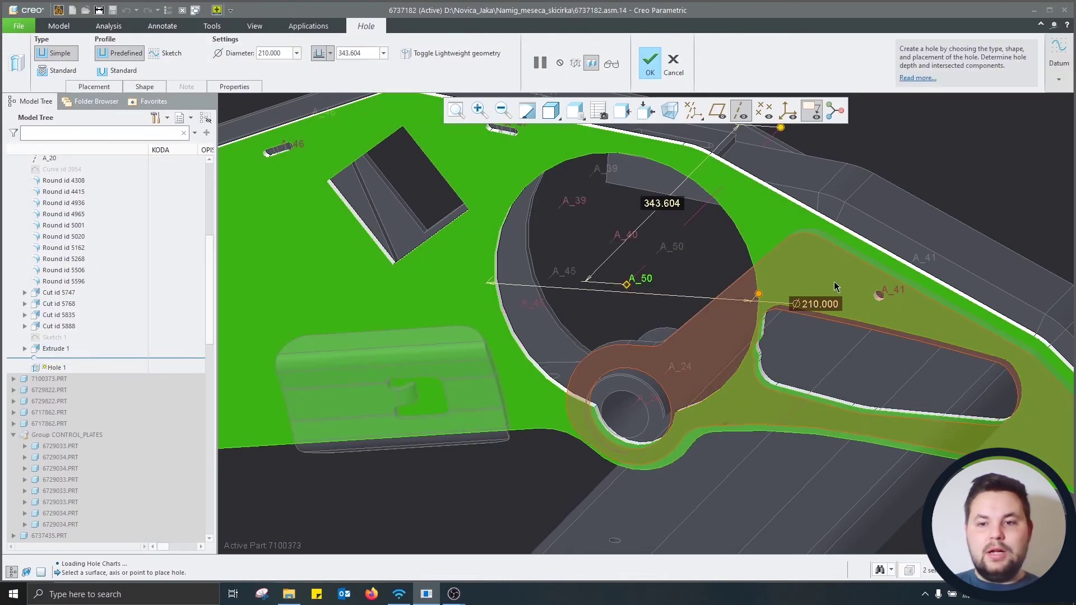
click(818, 302)
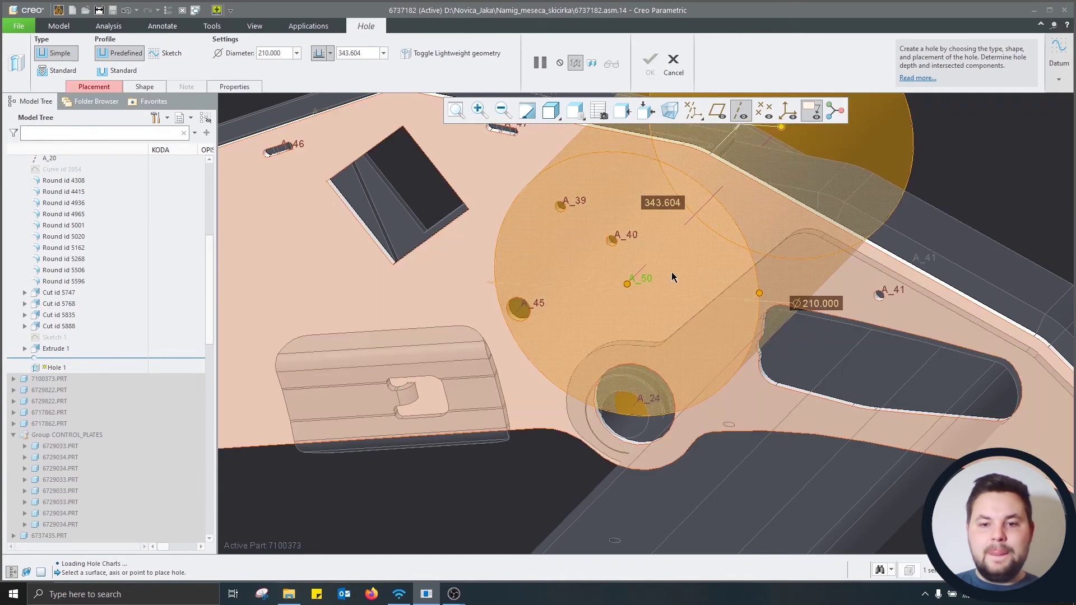
click(493, 250)
Set the hole's diameter to 50, run its depth through the plate and complete the hole.
double_click(817, 302)
text(50)
key(Return)
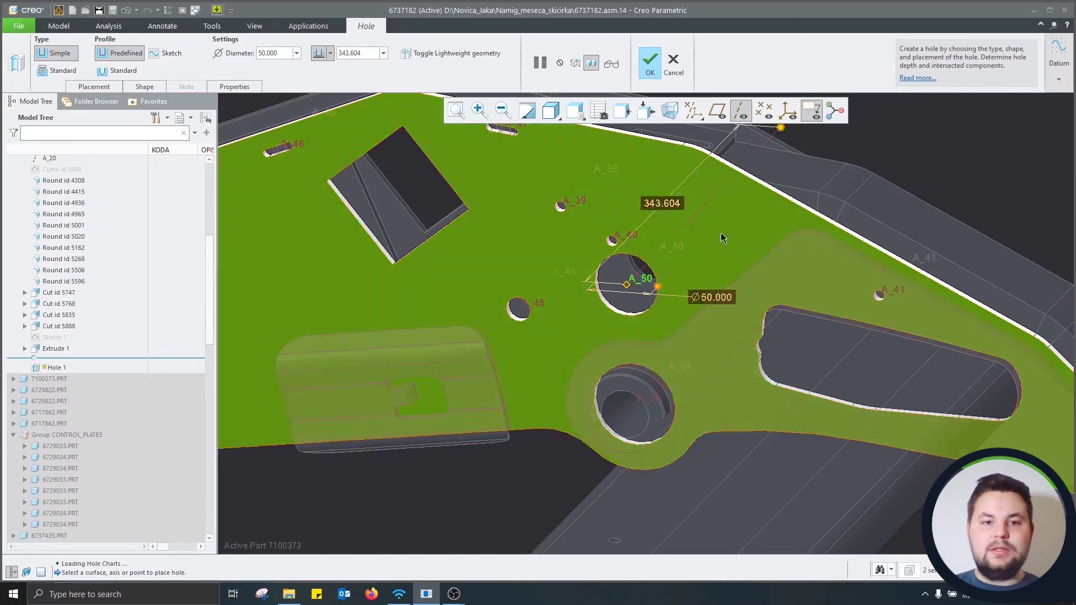
click(330, 52)
click(319, 117)
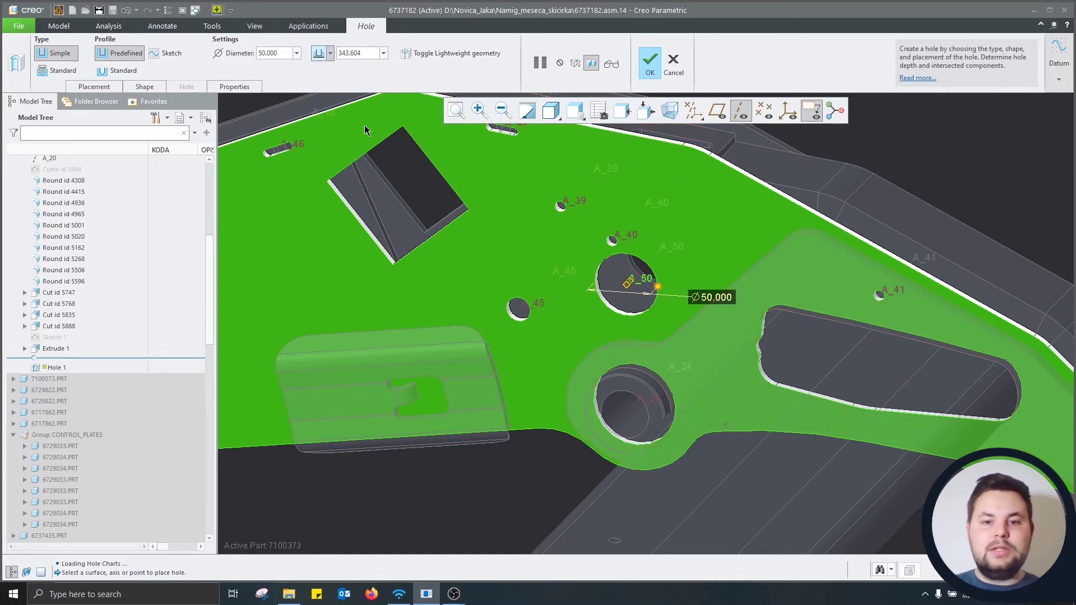
scroll(516, 233, down, 3)
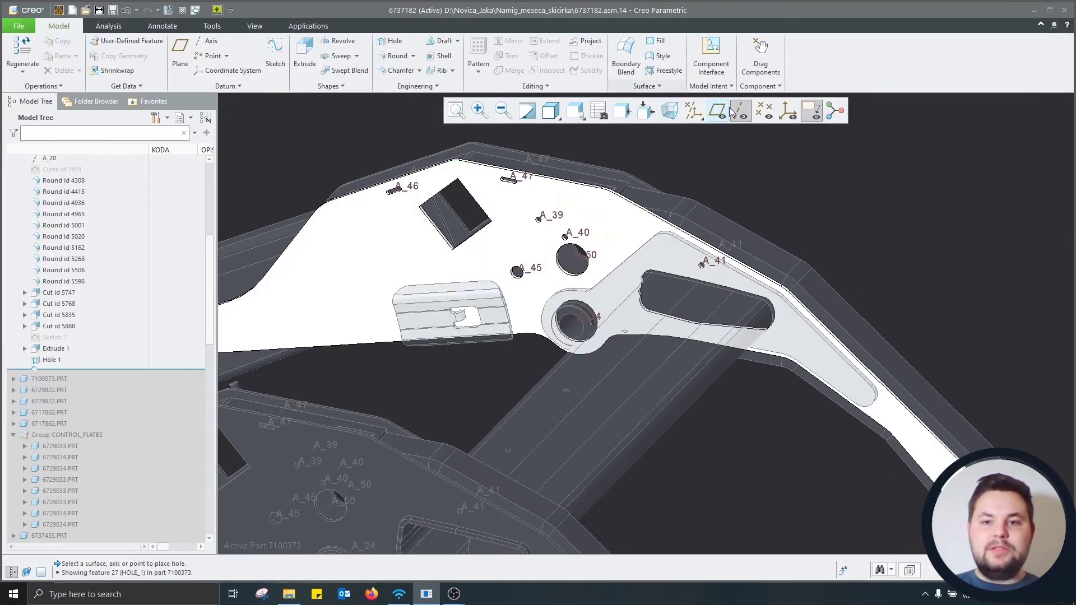
Hide the datum axes and start a new sketch on the outer face of the side plate.
click(741, 111)
scroll(737, 163, down, 3)
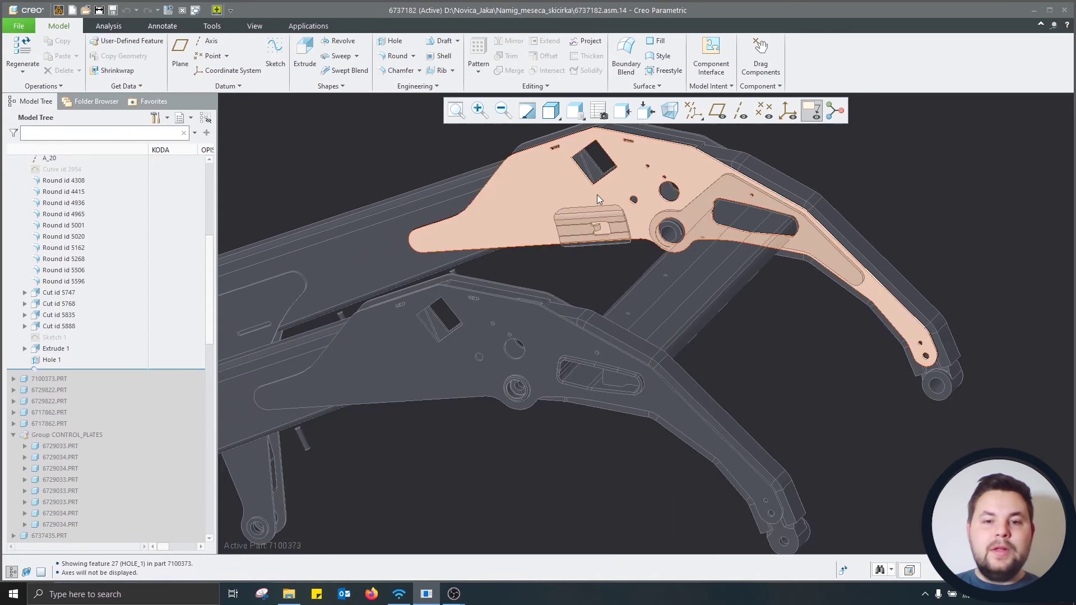
click(552, 184)
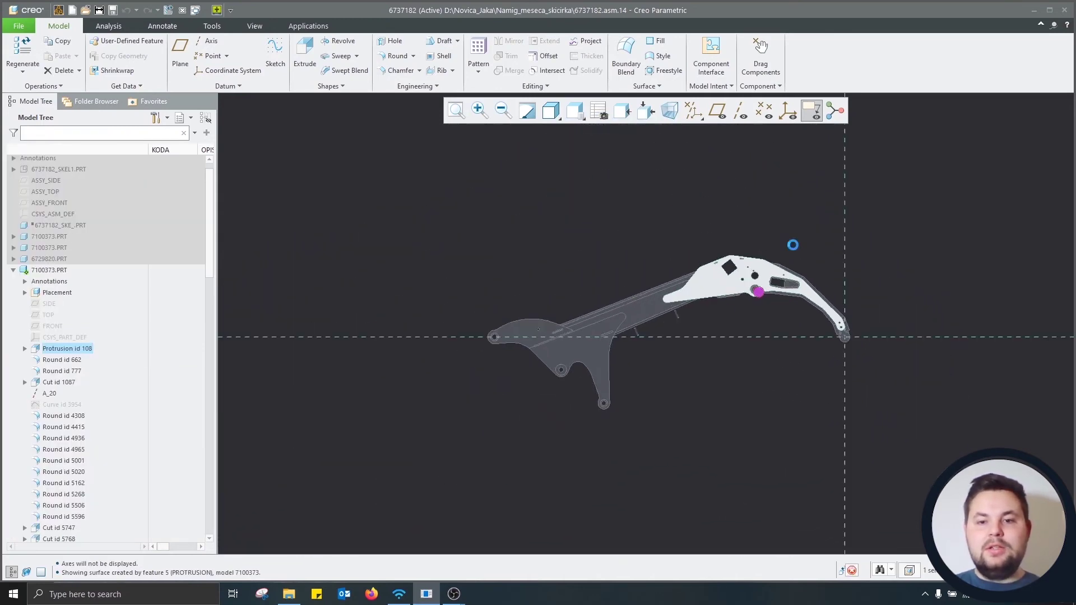
click(773, 112)
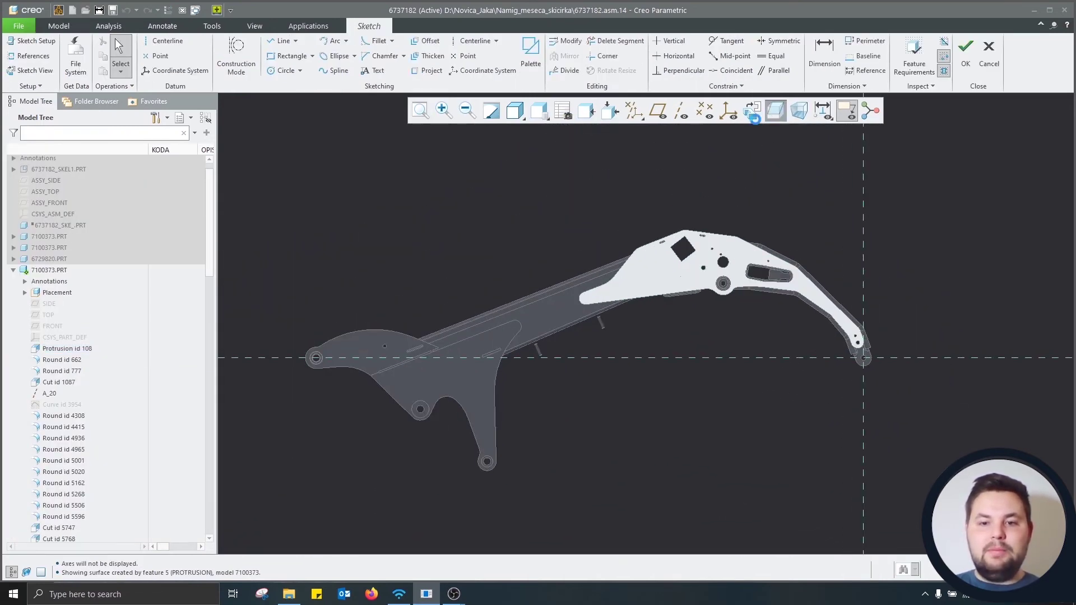
scroll(641, 375, up, 5)
scroll(598, 339, down, 2)
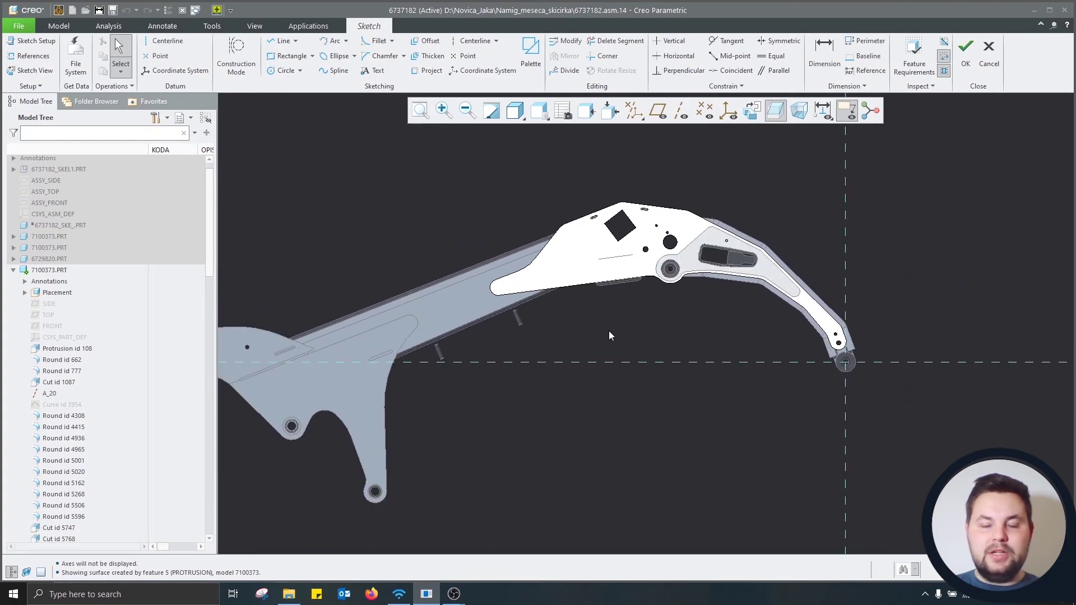
shift+middle_drag(613, 328, 543, 393)
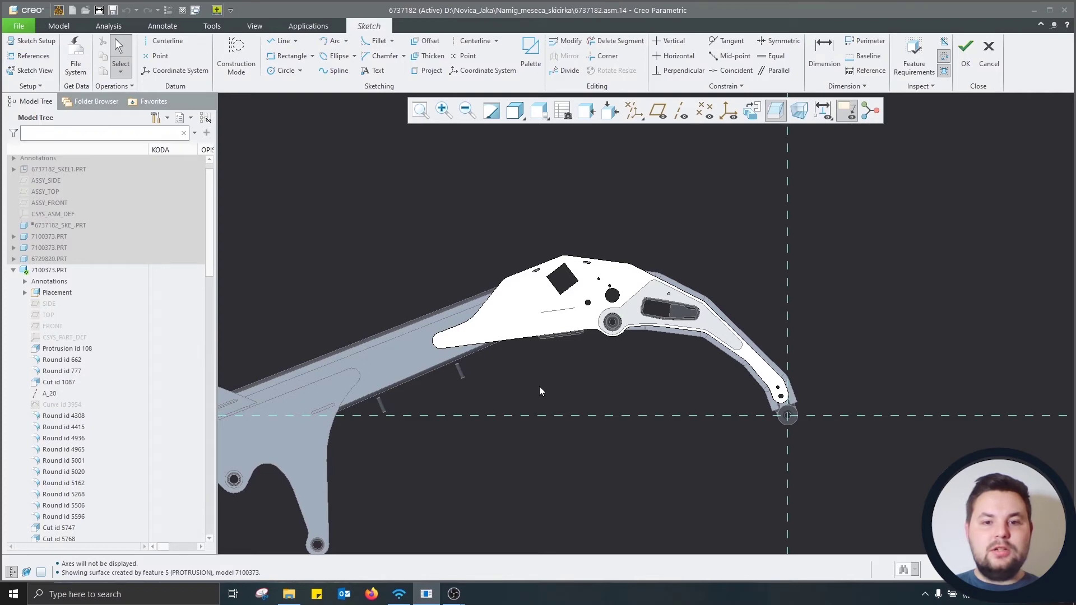
scroll(489, 213, down, 2)
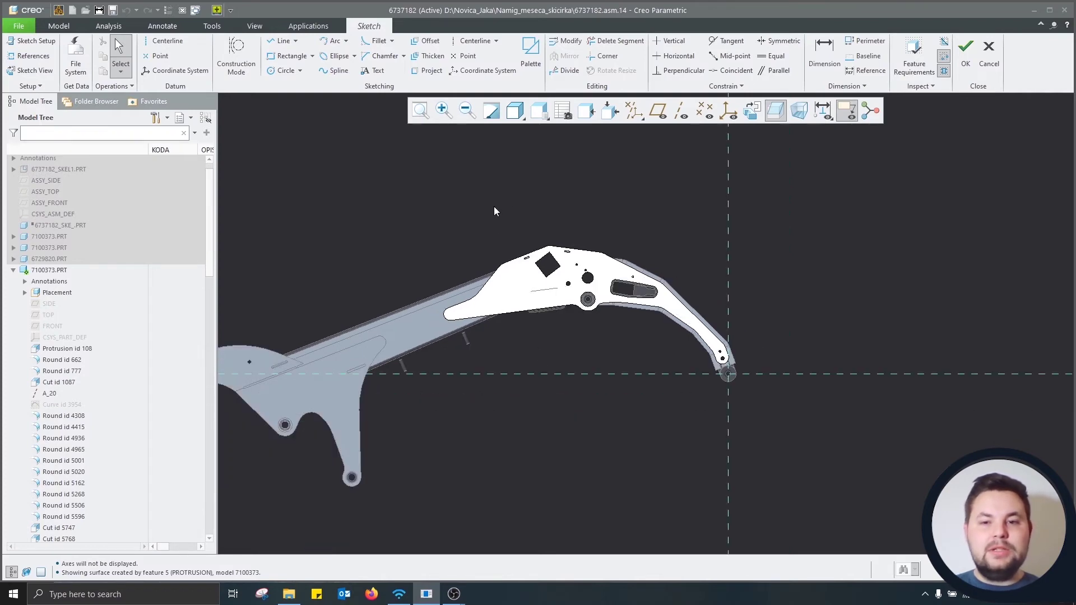
shift+middle_drag(489, 211, 483, 246)
Import the saved section skica_odrez.sec and place it in the empty area above the arm.
click(88, 67)
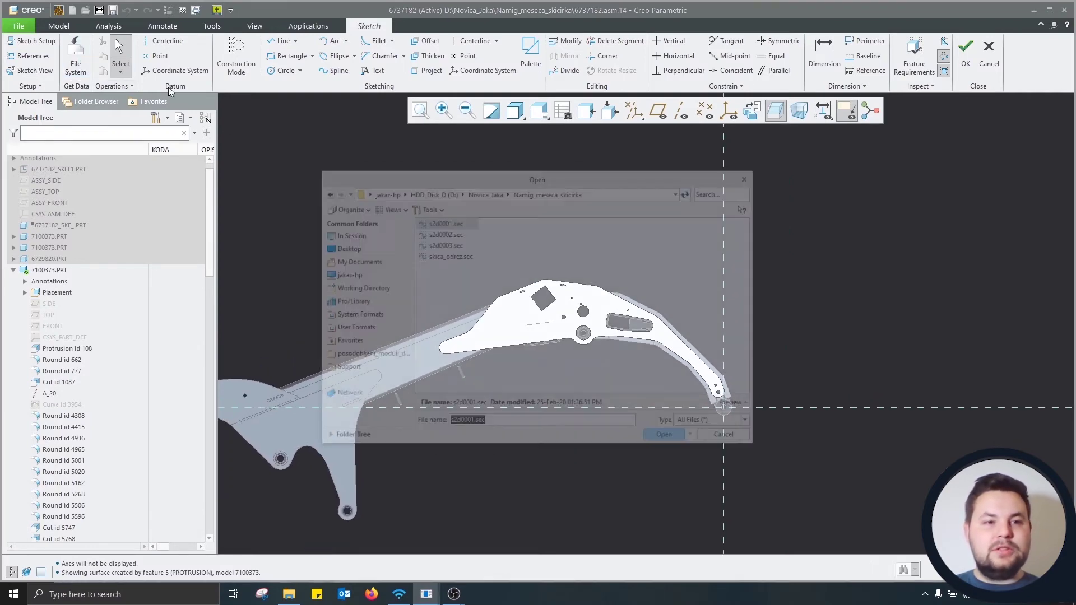
click(468, 256)
click(677, 443)
click(455, 197)
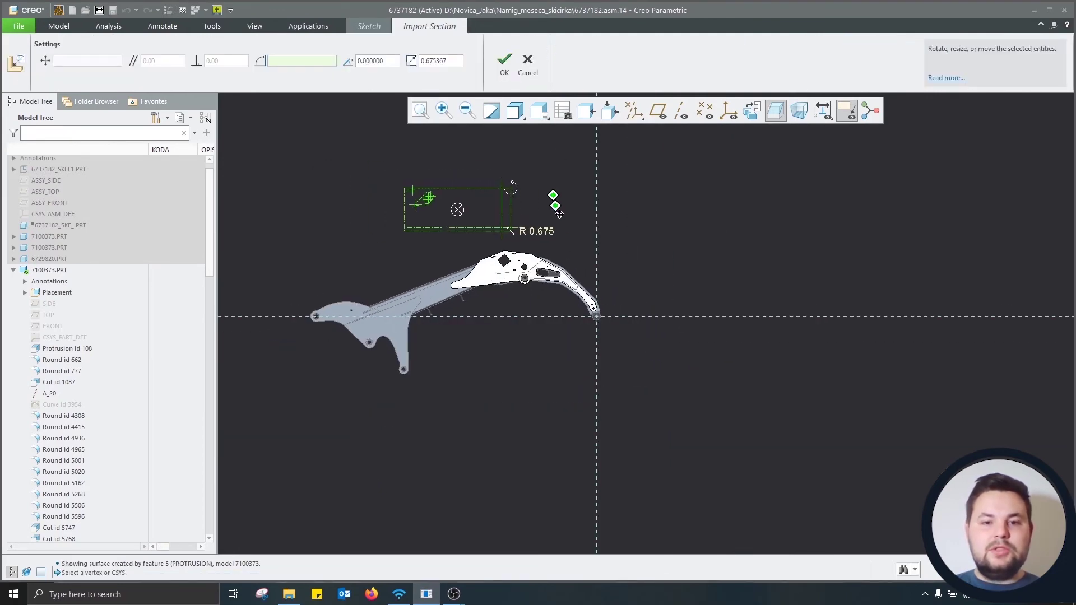
Set the imported section's scale factor to 1 and accept the import.
scroll(512, 153, up, 3)
double_click(540, 287)
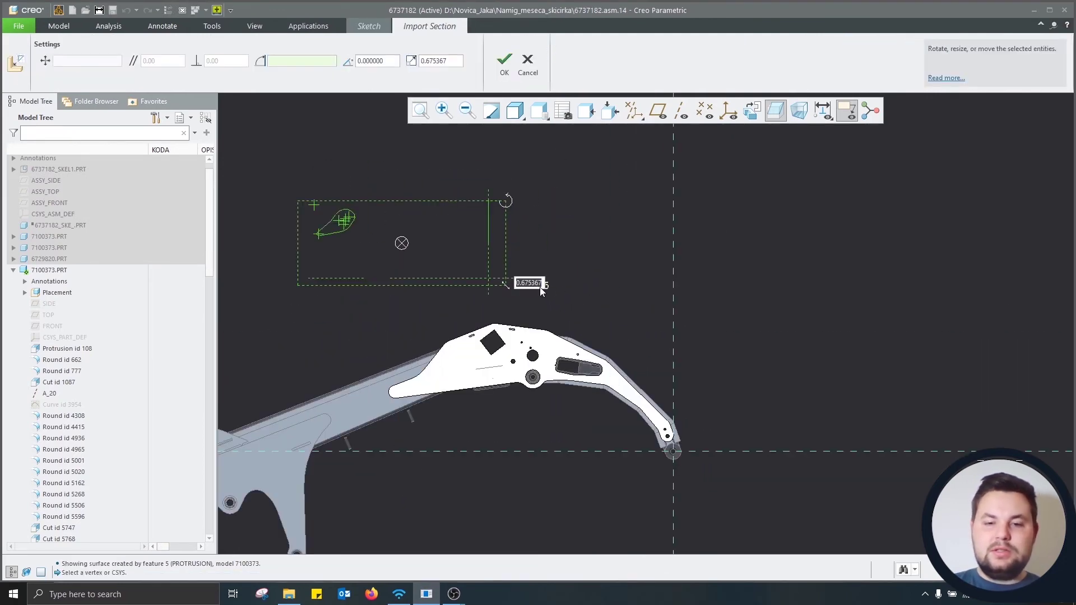
text(1)
key(Return)
scroll(403, 222, down, 2)
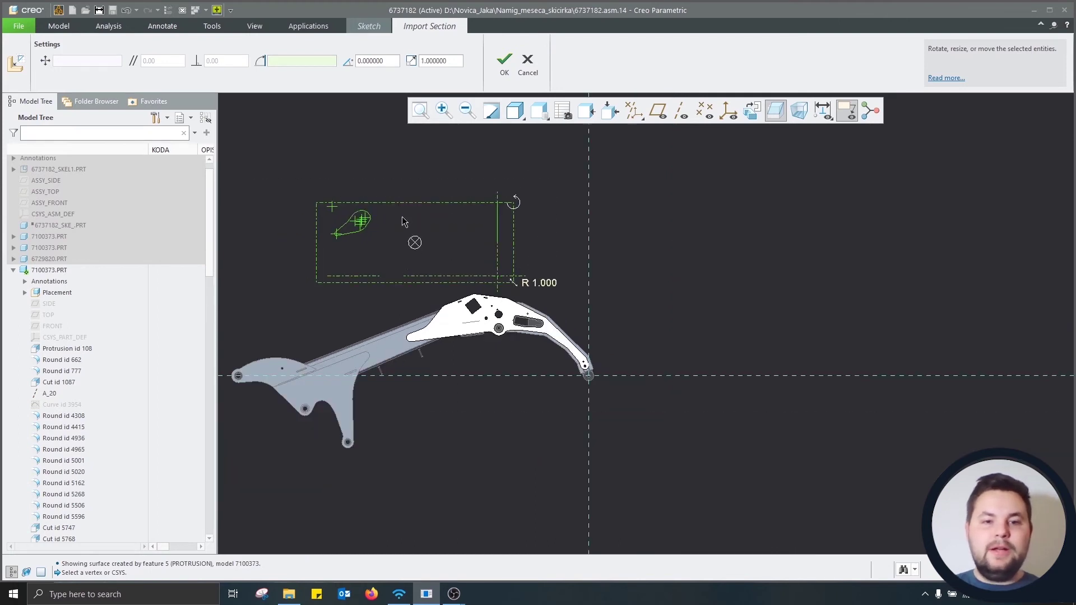
scroll(409, 219, up, 1)
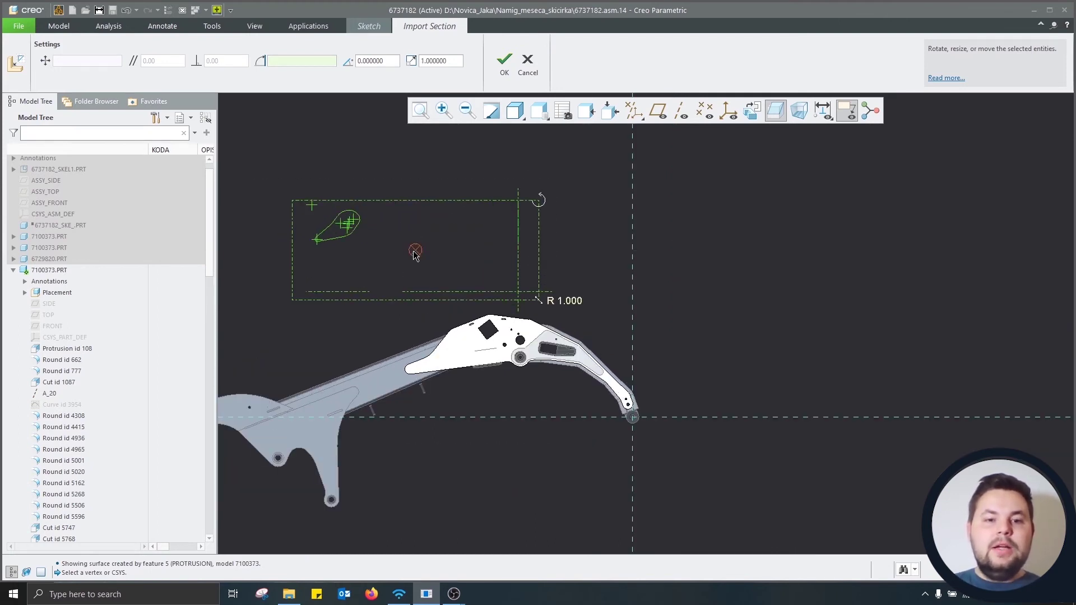
click(505, 61)
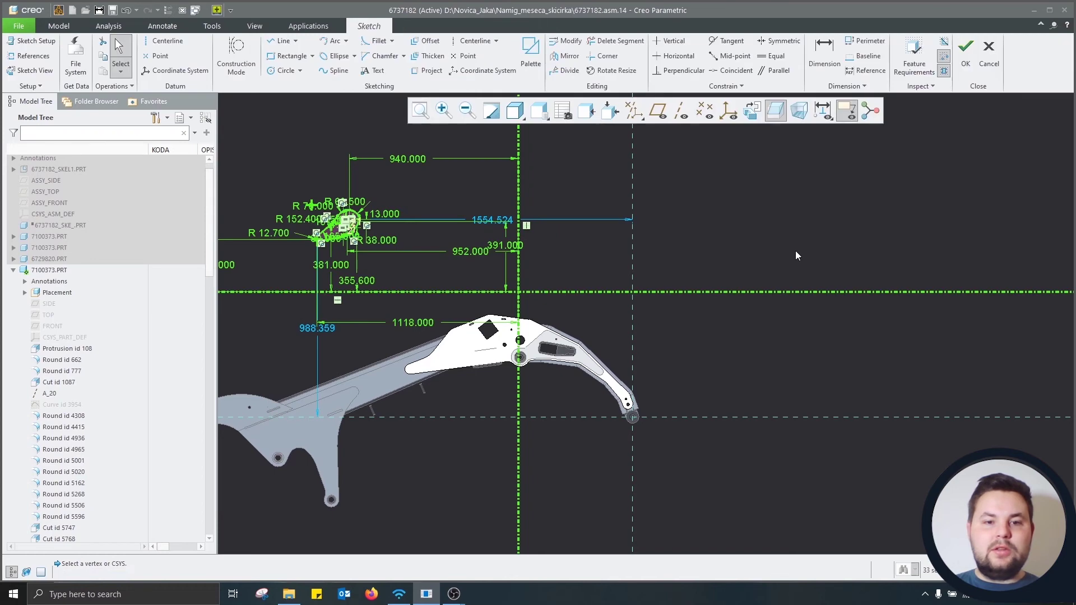
Move the whole imported section with Rotate Resize so its centerlines' crossing lands on the sketch references' intersection at the arm's tip.
scroll(796, 251, down, 2)
mouse_move(338, 162)
mouse_down()
mouse_move(620, 276)
mouse_move(807, 325)
mouse_up()
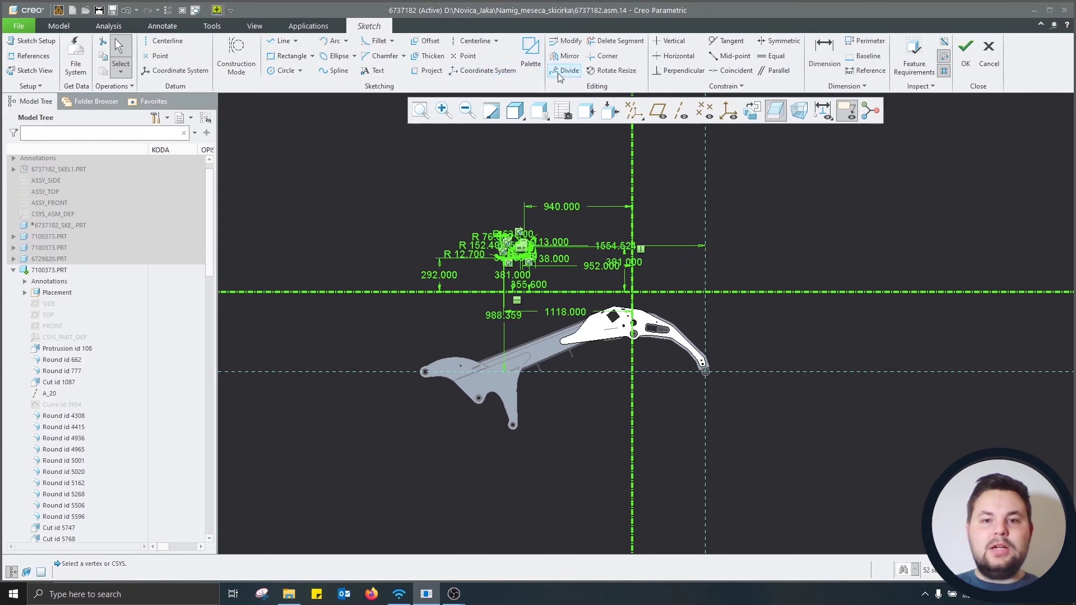
click(593, 74)
scroll(567, 279, down, 3)
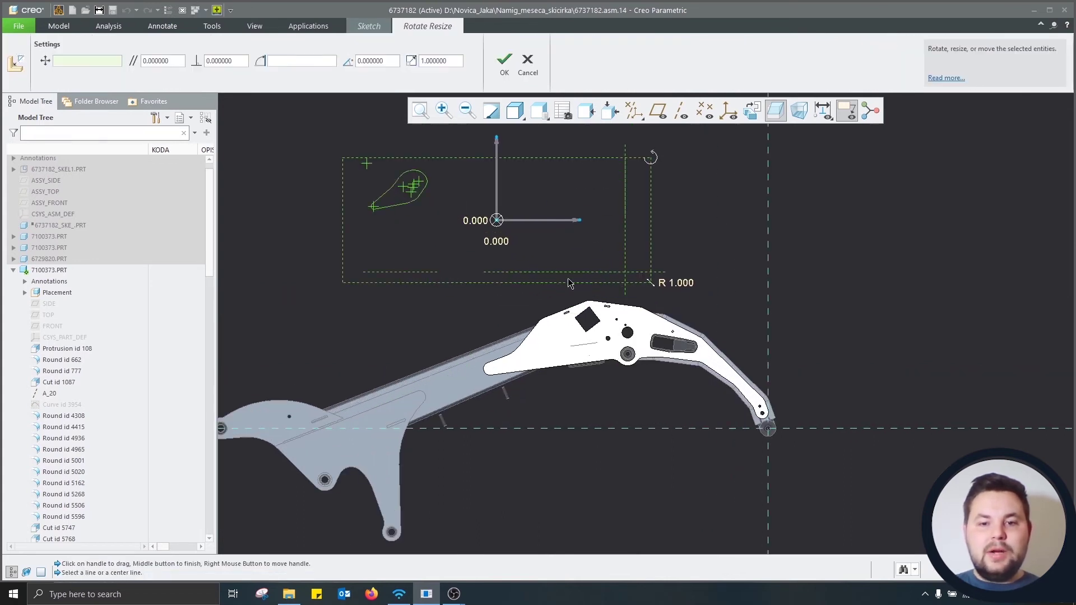
shift+middle_drag(487, 246, 457, 262)
mouse_move(435, 238)
mouse_down()
mouse_move(554, 210)
mouse_move(567, 295)
mouse_move(707, 252)
mouse_move(709, 450)
mouse_up()
mouse_move(797, 337)
shift+middle_down()
mouse_move(776, 335)
mouse_move(723, 274)
shift+middle_up()
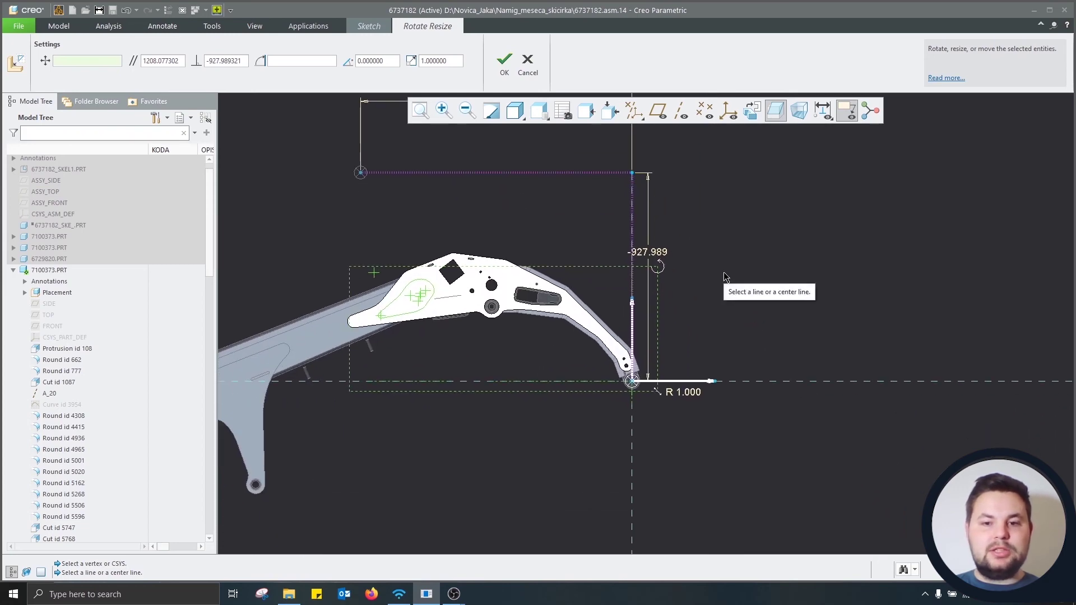
middle_click(720, 258)
Finish the sketch and cut the imported teardrop profile through the side plate with a material-removing Extrude.
shift+middle_drag(662, 325, 769, 270)
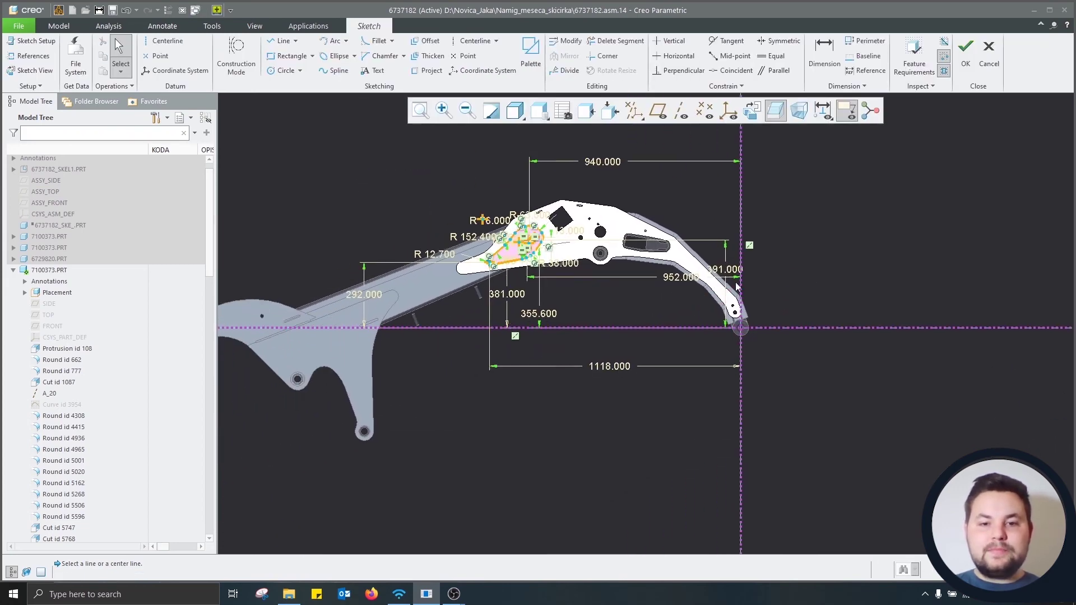
scroll(656, 281, down, 2)
scroll(594, 413, up, 1)
shift+middle_drag(601, 371, 591, 394)
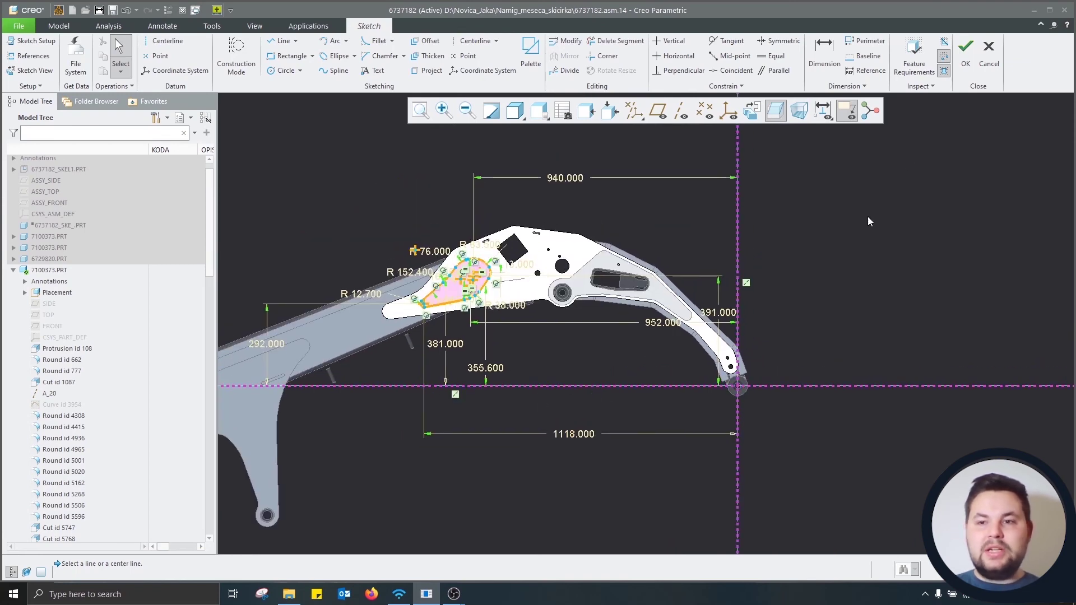
click(965, 50)
click(304, 56)
click(109, 53)
click(99, 117)
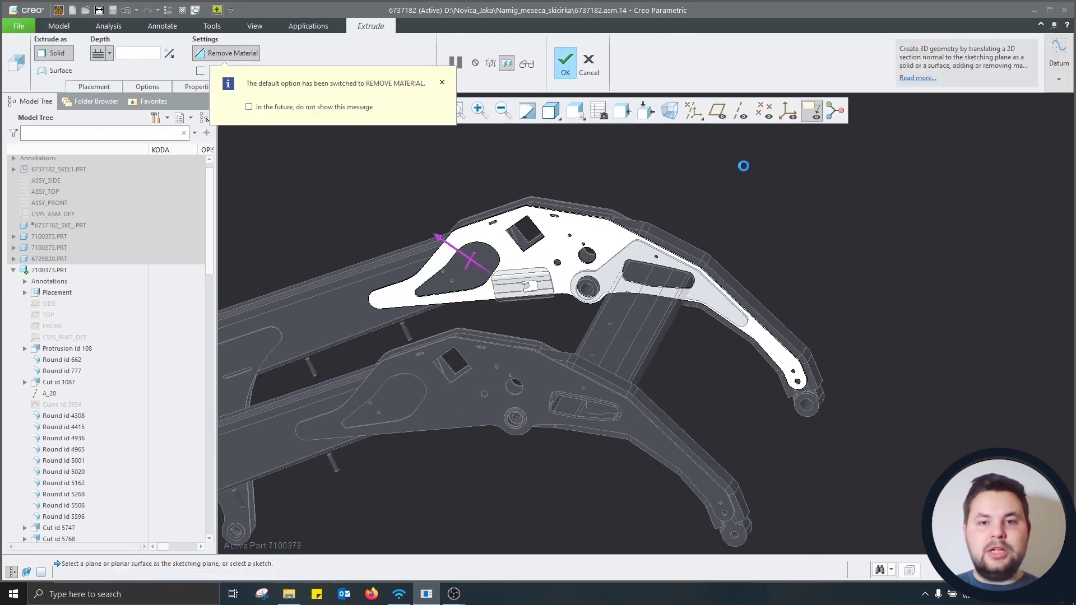
Reactivate the top-level assembly, orient it to the saved view SKICIRKA and save it.
key(ctrl+a)
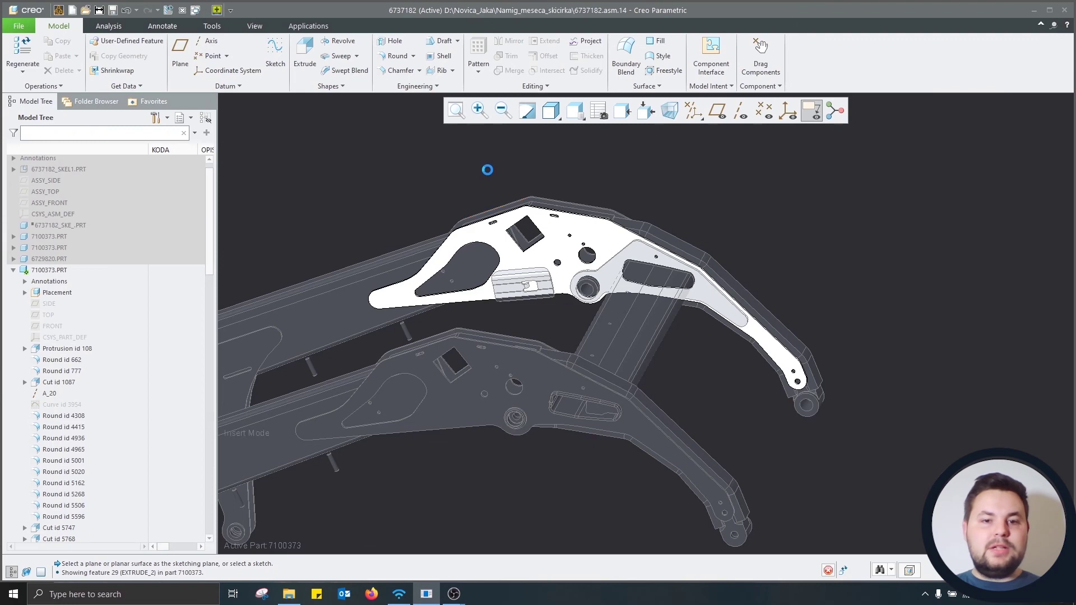
click(546, 110)
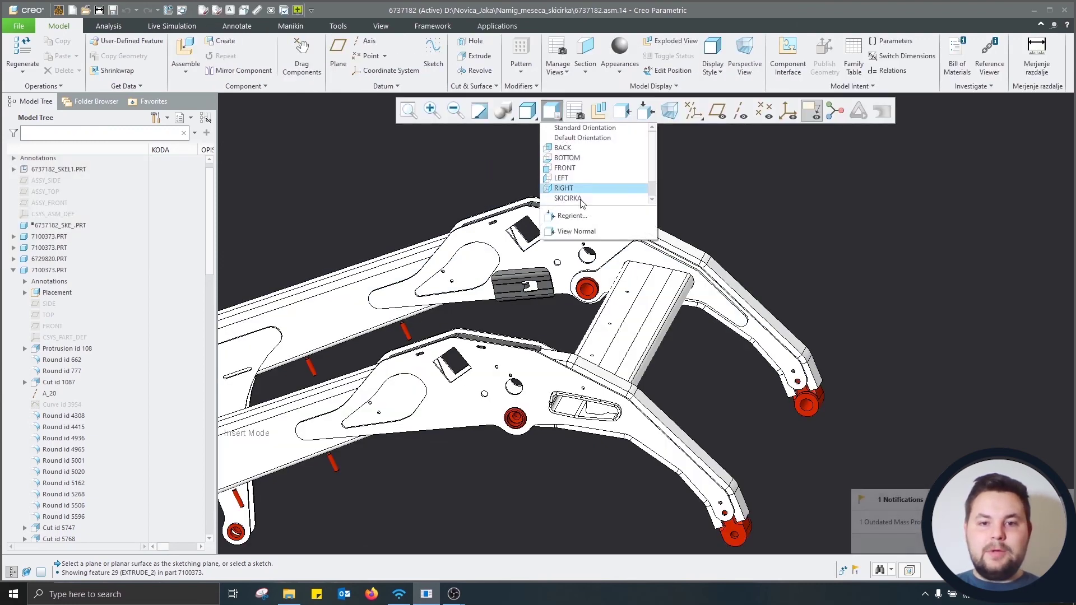
click(566, 200)
key(ctrl+s)
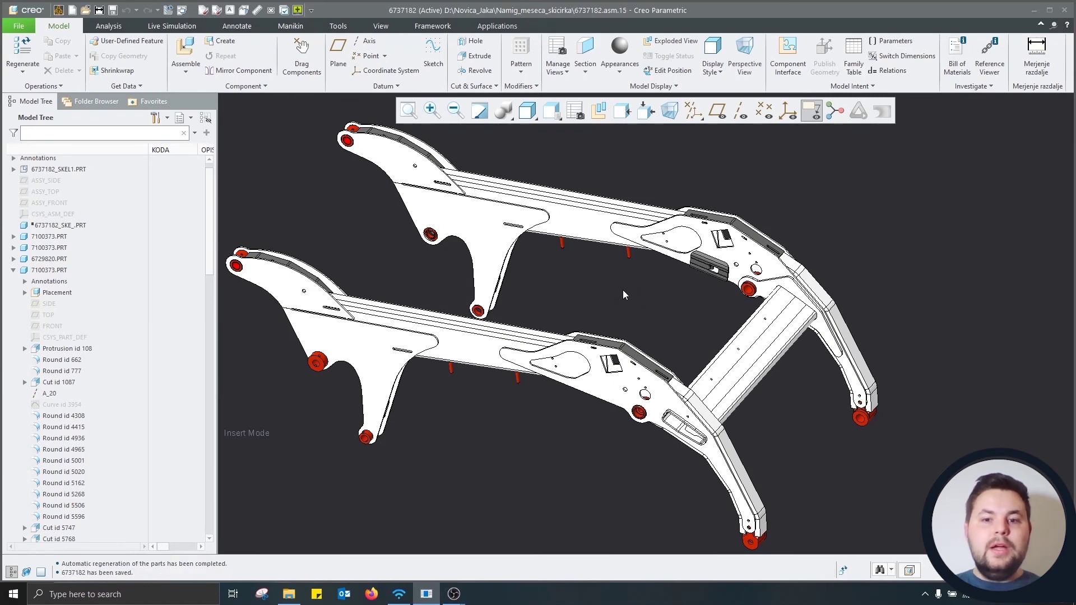
scroll(779, 300, up, 2)
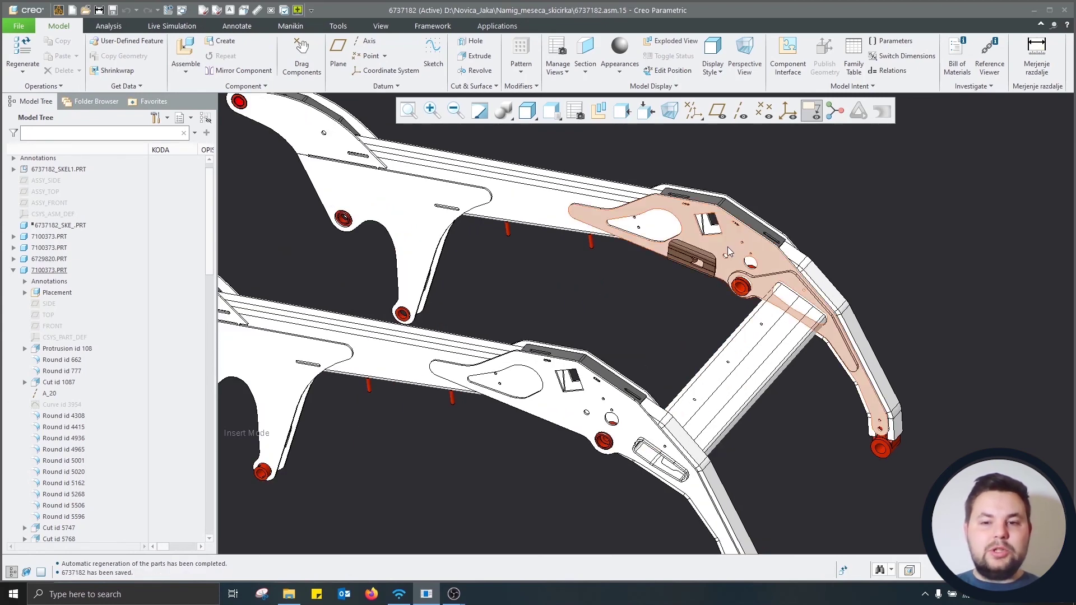